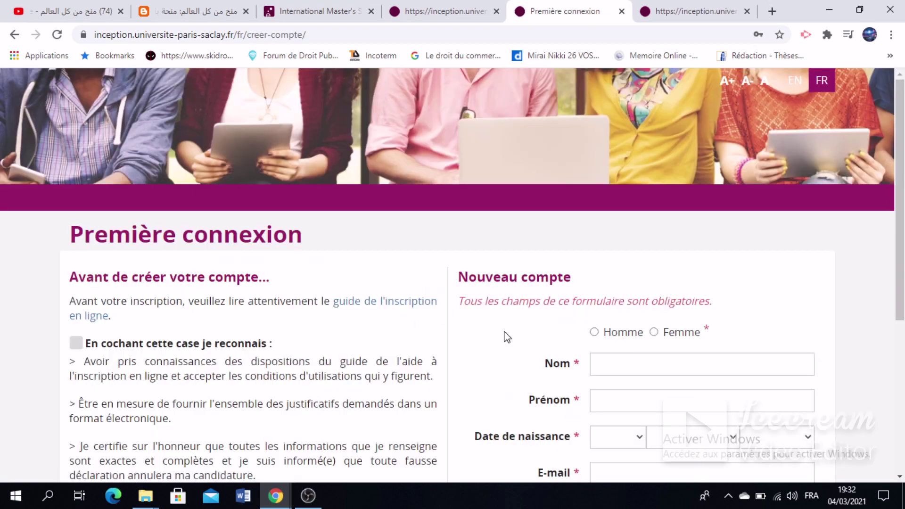
# - Switch the account creation page to English and dismiss the browser's translation offer
pyautogui.click(802, 81)
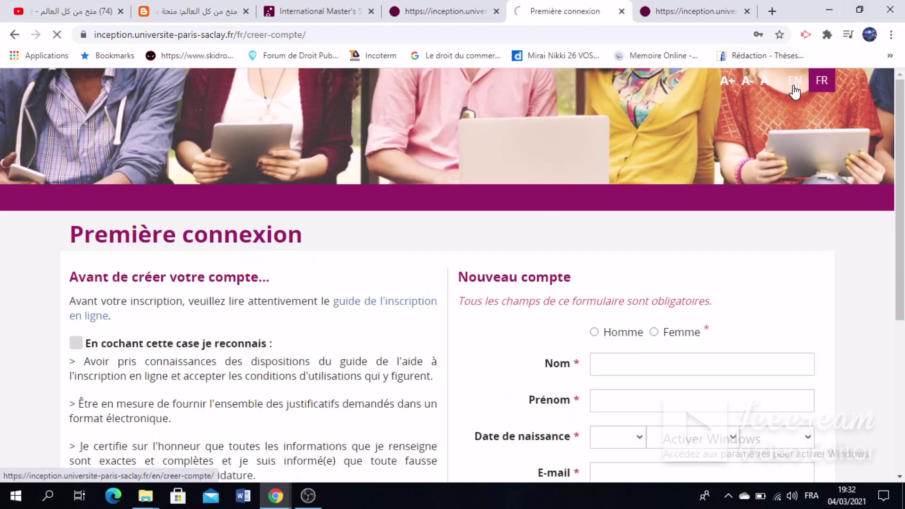
pyautogui.scroll(-1, 708, 230)
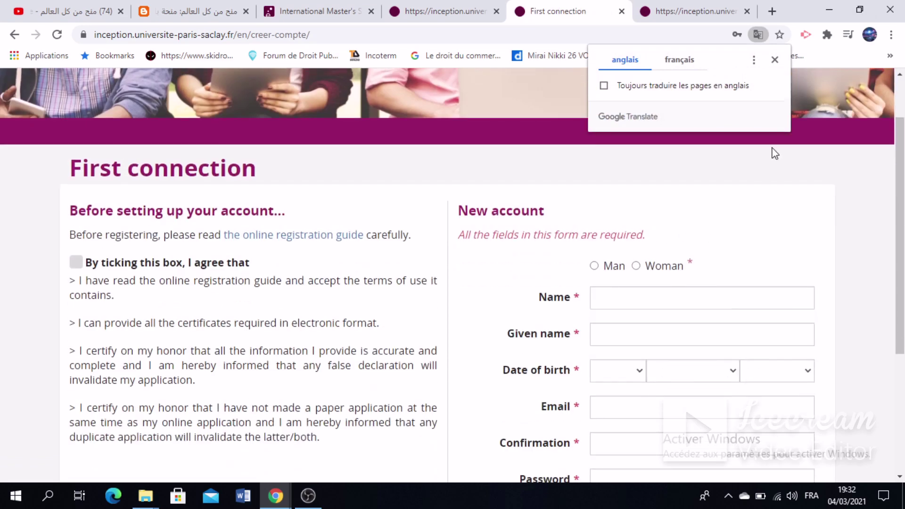
pyautogui.click(775, 60)
# - Review the required new account fields, and accept the registration guide terms and certifications
pyautogui.scroll(-1, 710, 188)
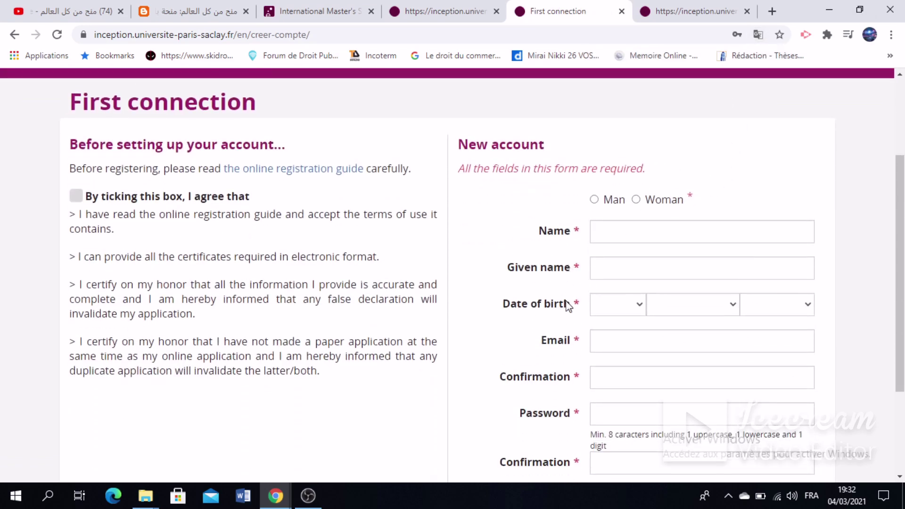
pyautogui.scroll(-1, 607, 313)
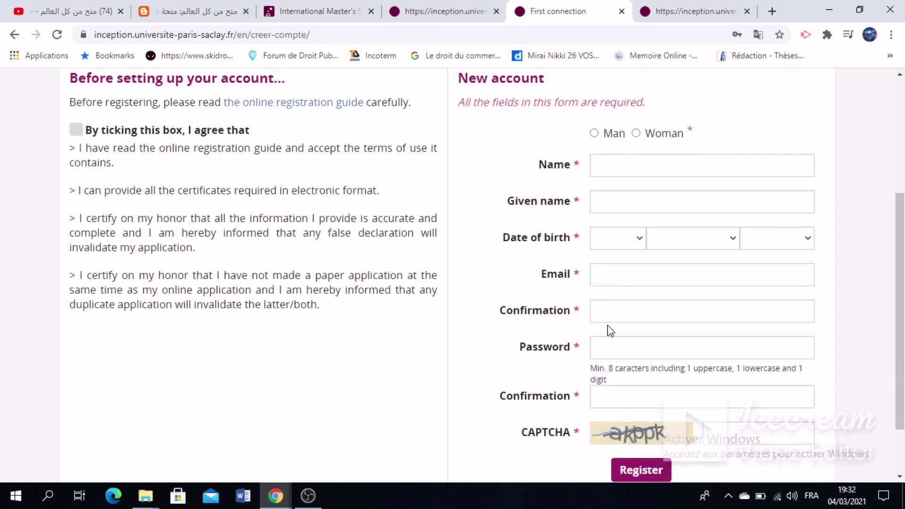
pyautogui.scroll(-1, 609, 321)
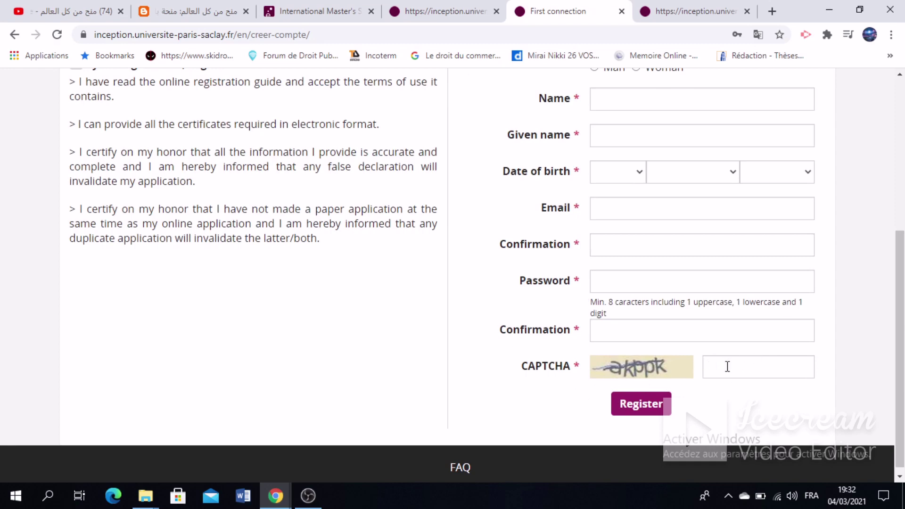
pyautogui.scroll(3, 202, 339)
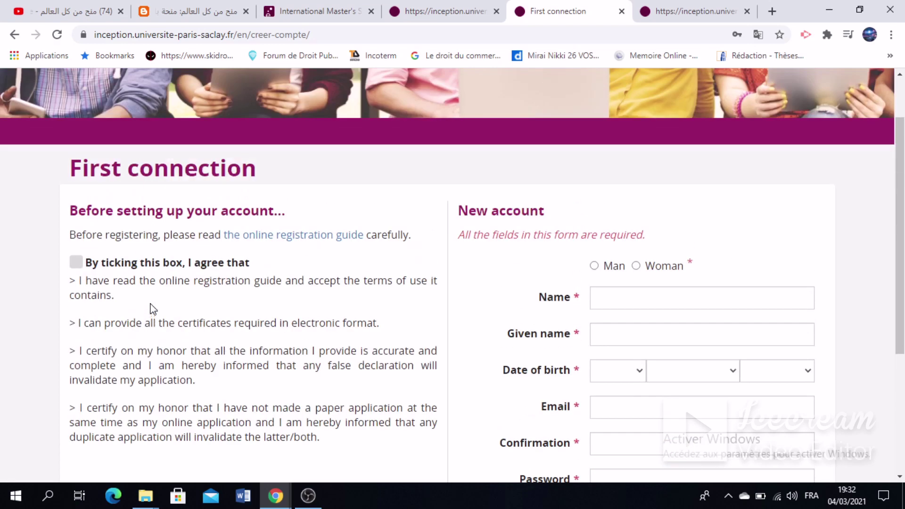
pyautogui.click(76, 262)
pyautogui.scroll(-3, 207, 278)
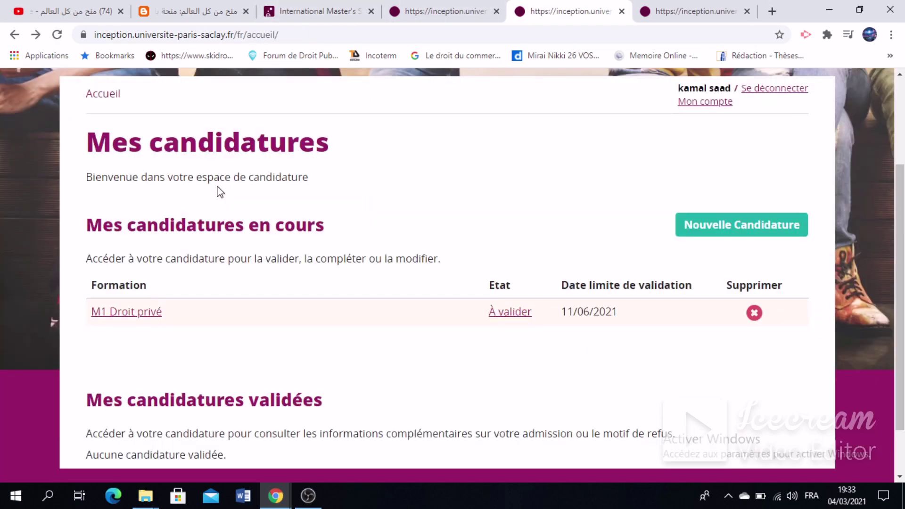
# - Switch the applications overview page to English and dismiss the browser's translation offer
pyautogui.scroll(1, 218, 191)
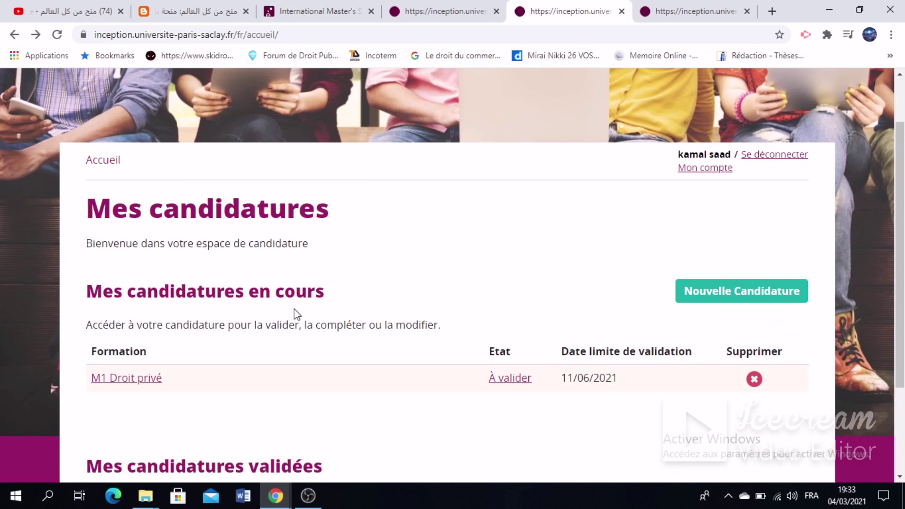
pyautogui.scroll(1, 753, 305)
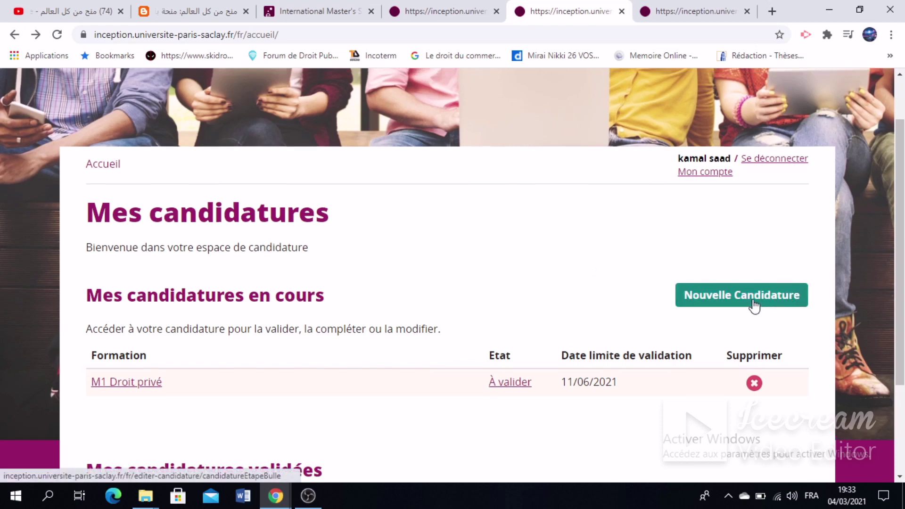
pyautogui.scroll(2, 753, 306)
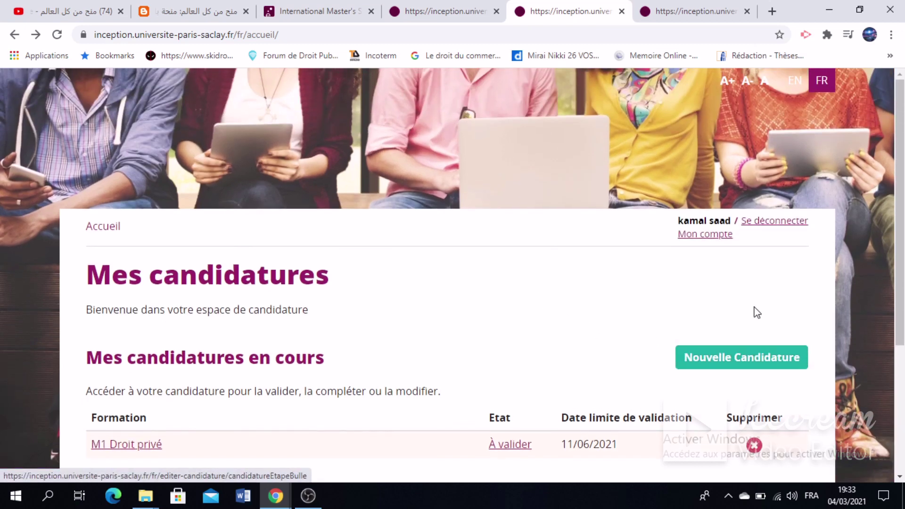
pyautogui.click(794, 84)
pyautogui.scroll(-2, 748, 257)
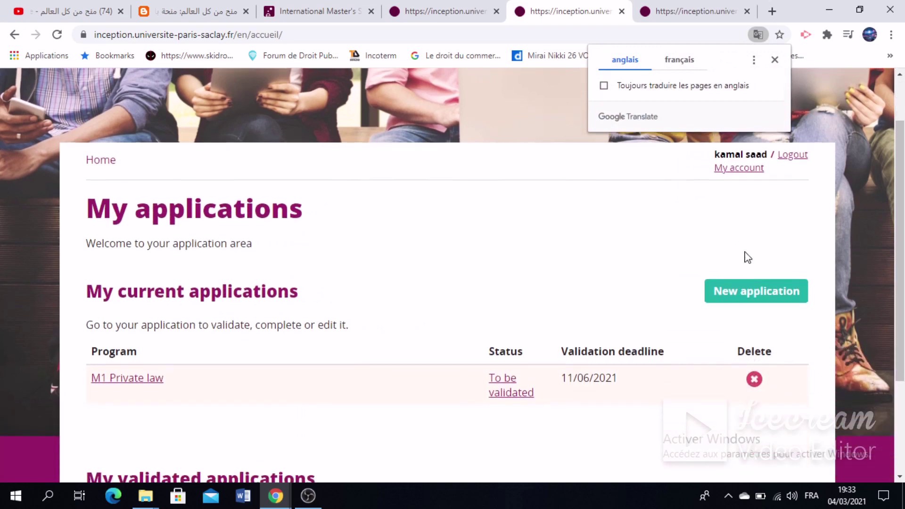
pyautogui.click(775, 60)
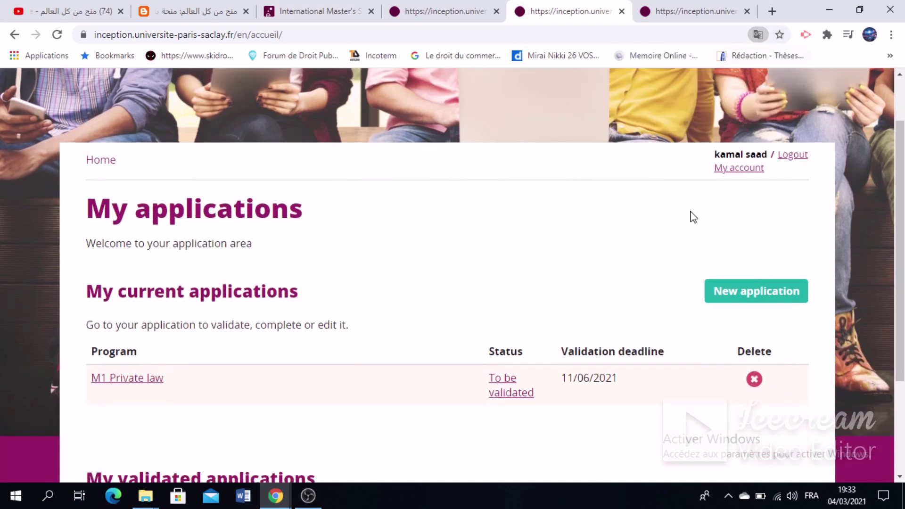
# - Start a new application and select Master as the diploma
pyautogui.click(731, 295)
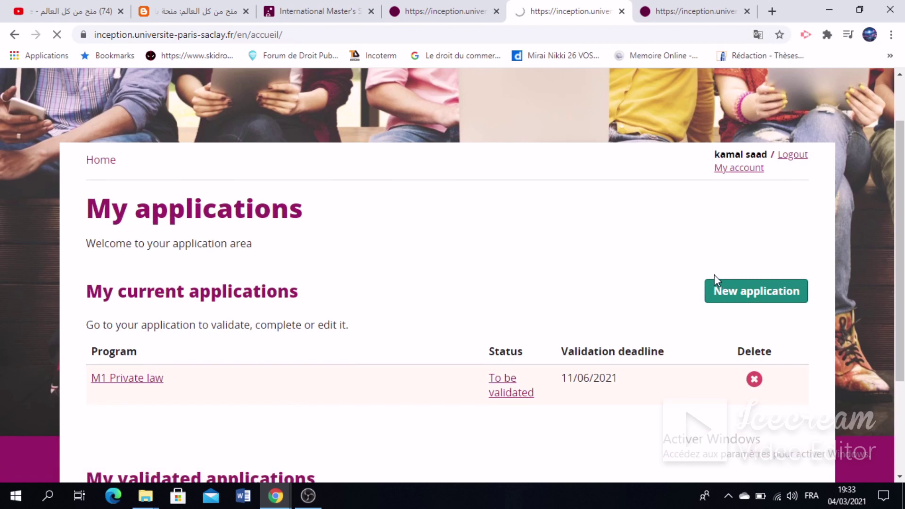
pyautogui.scroll(-4, 637, 283)
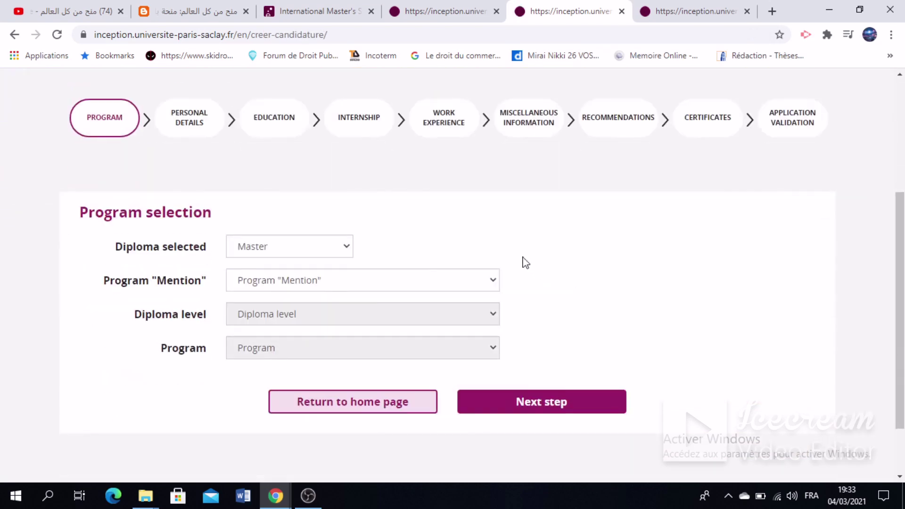
pyautogui.click(338, 255)
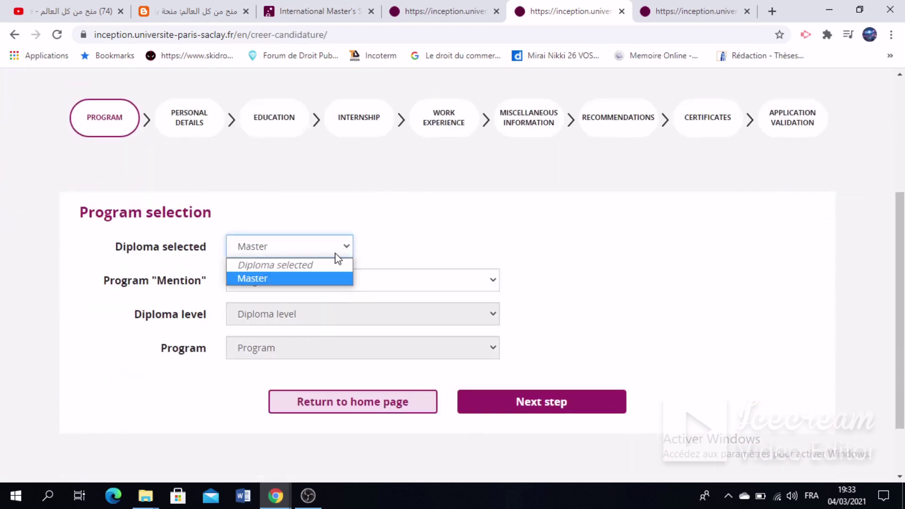
pyautogui.click(317, 279)
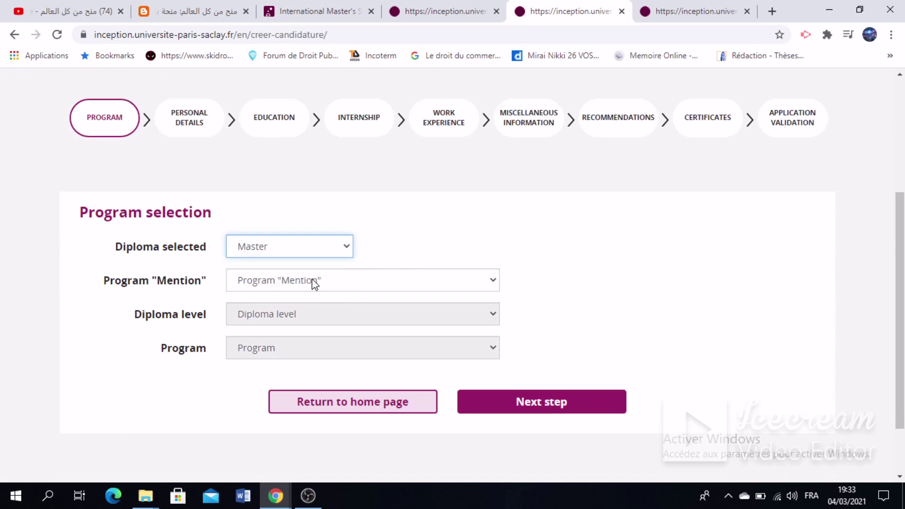
# - Browse the available program mentions and choose Business Law
pyautogui.click(314, 283)
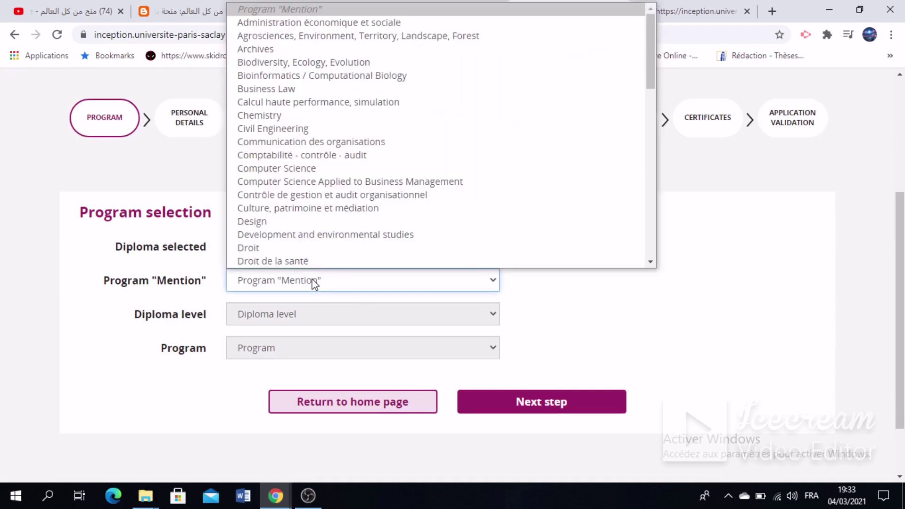
pyautogui.scroll(-1, 289, 176)
pyautogui.scroll(1, 305, 133)
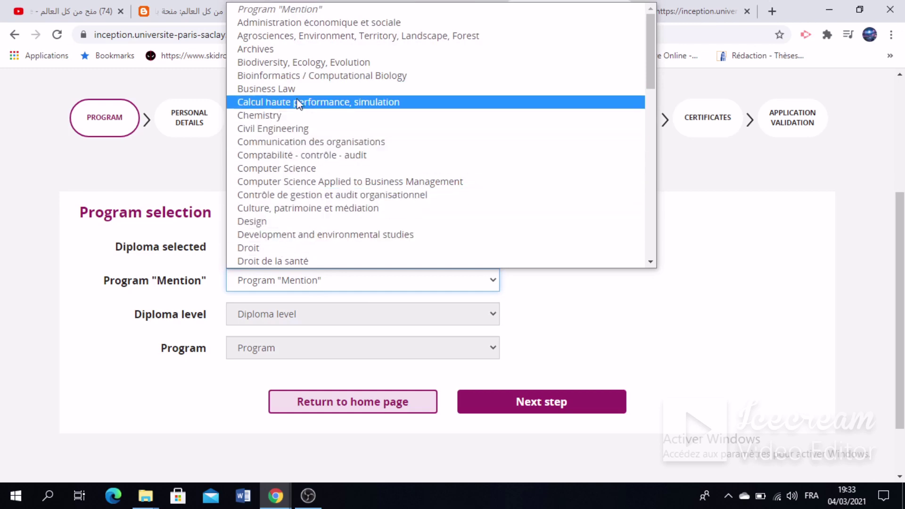
pyautogui.scroll(-5, 290, 236)
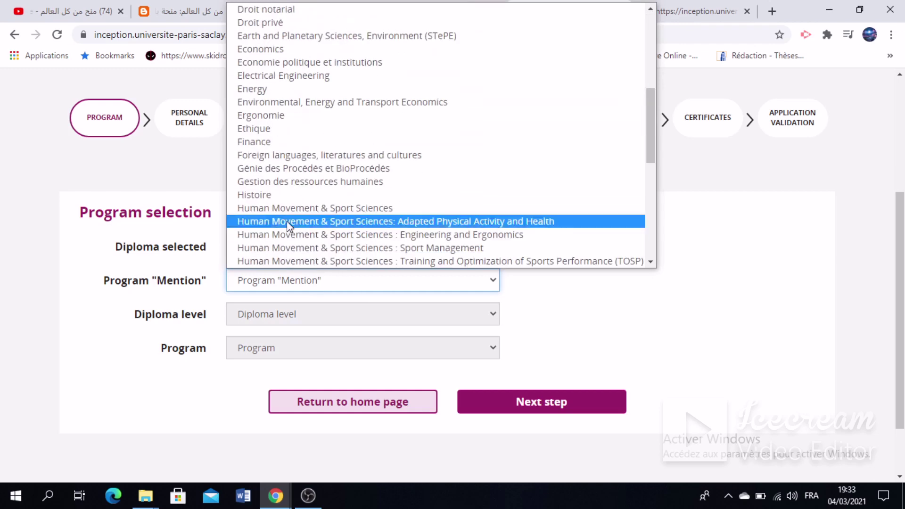
pyautogui.scroll(5, 278, 132)
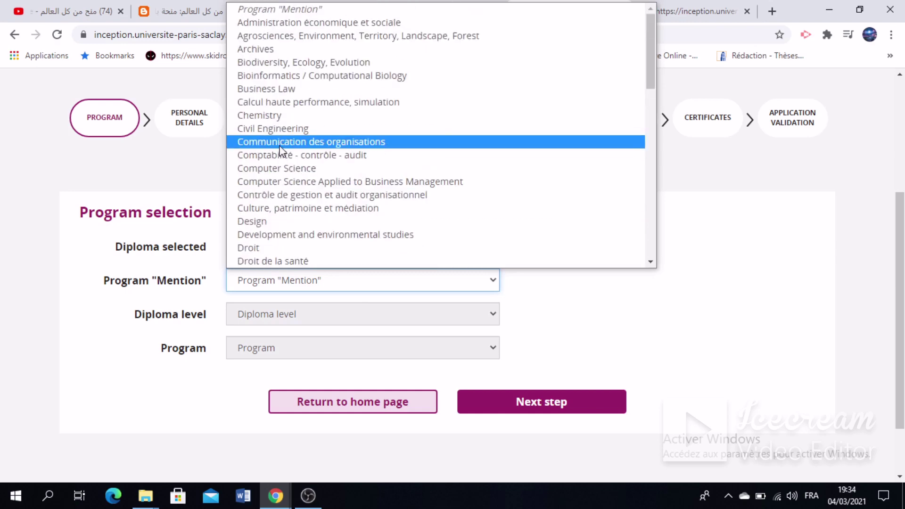
pyautogui.click(292, 90)
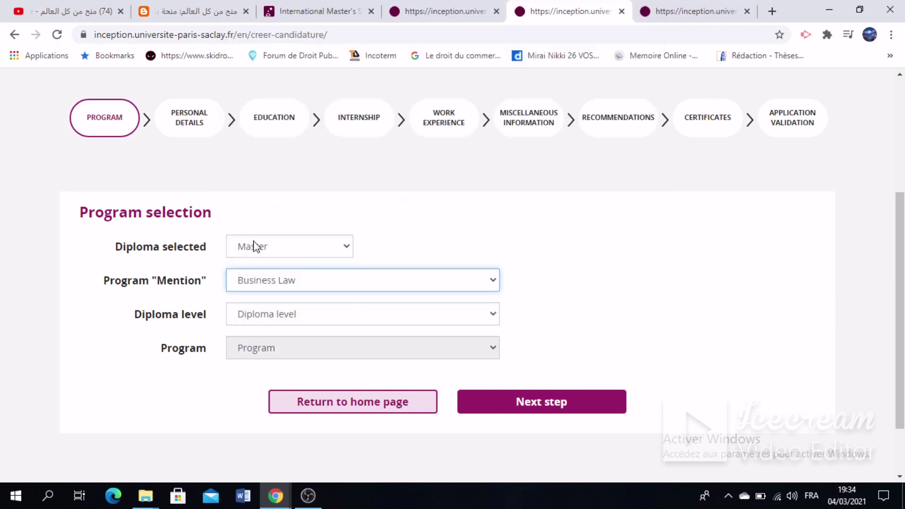
# - Set the diploma level to M1 and the program to M1 Droit des affaires - LLM, then continue to the personal details
pyautogui.click(304, 315)
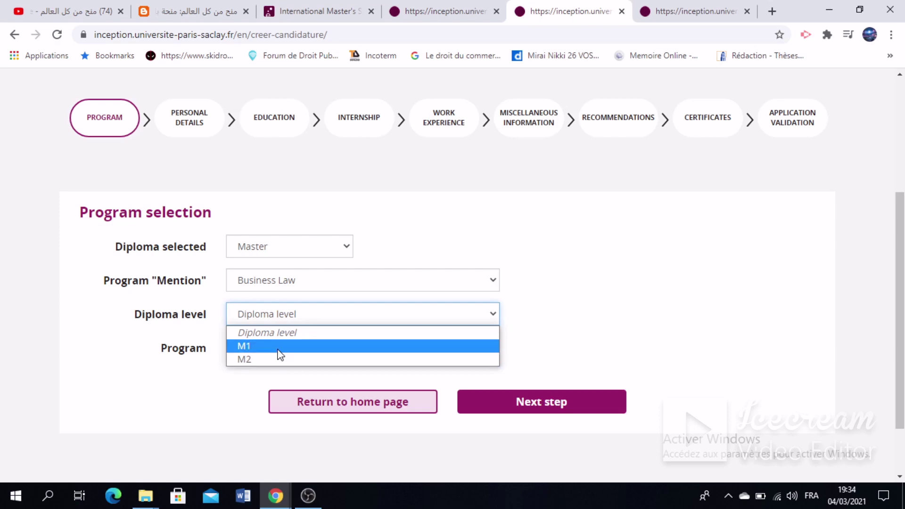
pyautogui.click(278, 347)
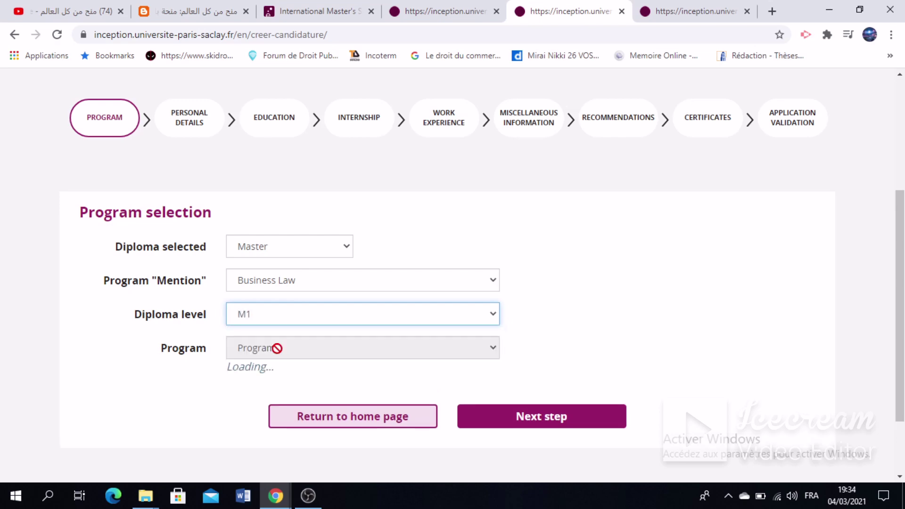
pyautogui.click(348, 357)
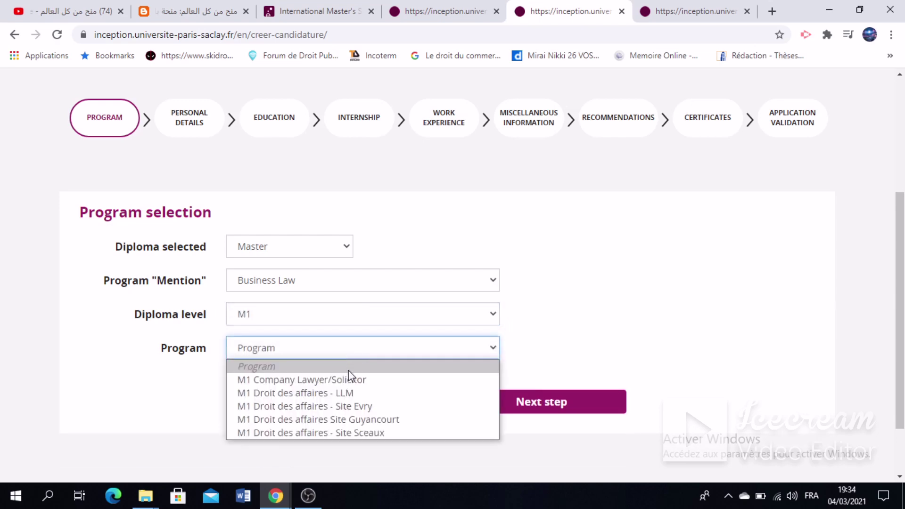
pyautogui.click(348, 400)
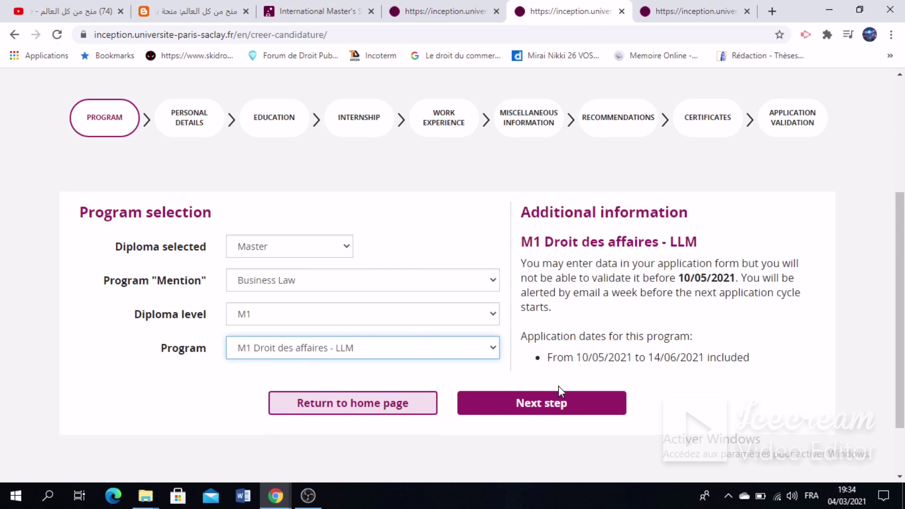
pyautogui.click(545, 412)
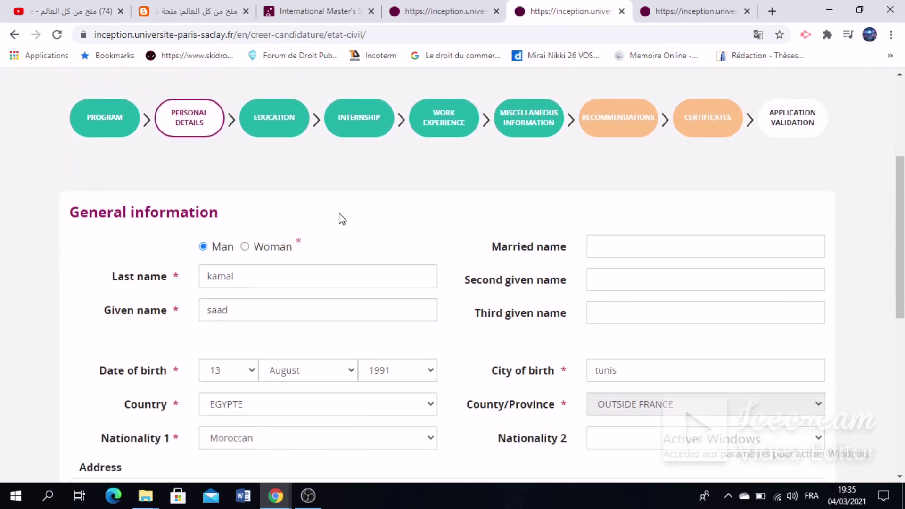
# - Review the prefilled general information and address, and continue to the education section
pyautogui.scroll(-3, 340, 218)
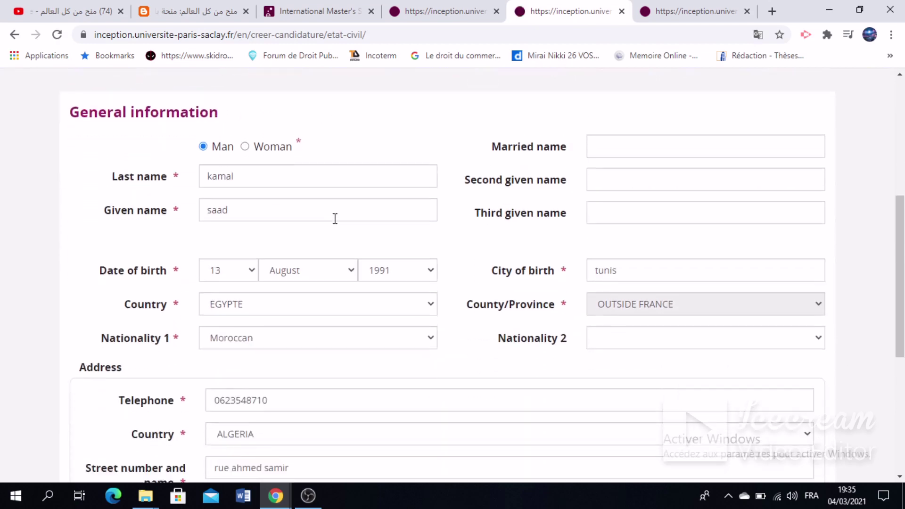
pyautogui.scroll(-5, 288, 274)
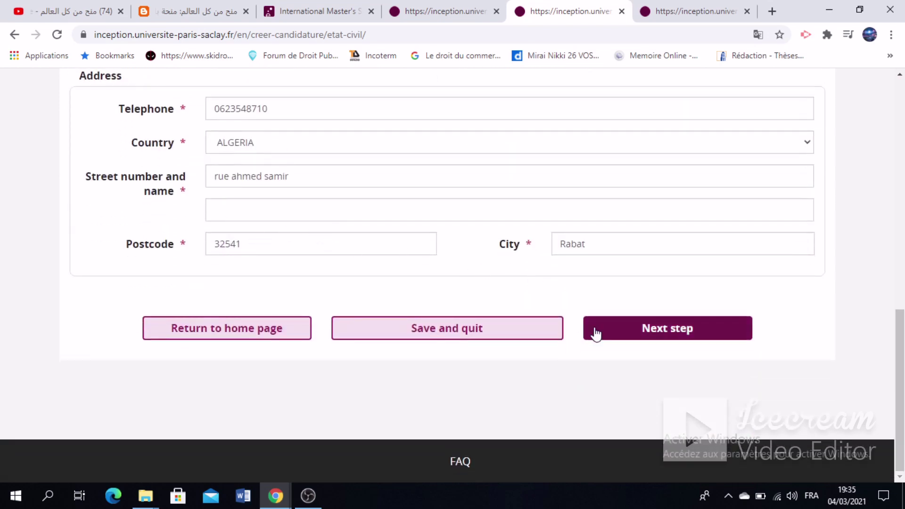
pyautogui.click(628, 332)
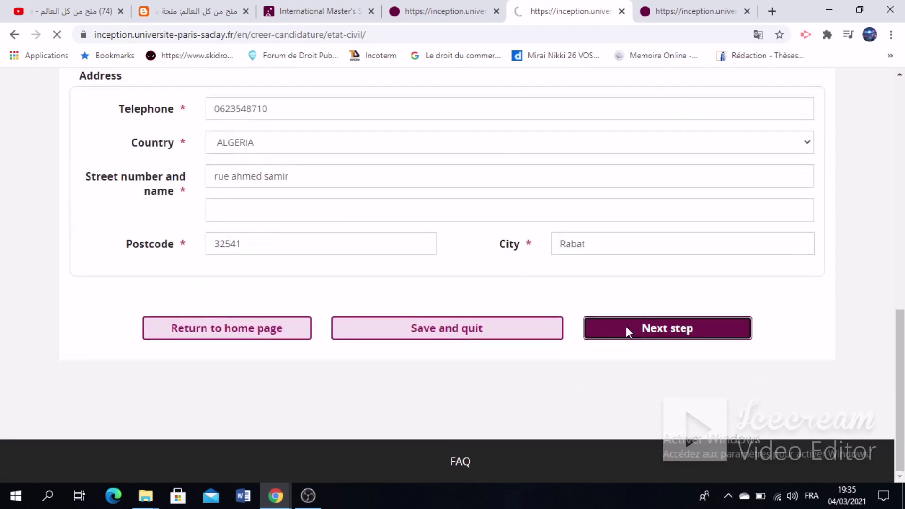
# - Review the prefilled baccalaureate, current and previous studies and miscellaneous education answers, and continue to the internship section
pyautogui.scroll(-4, 366, 307)
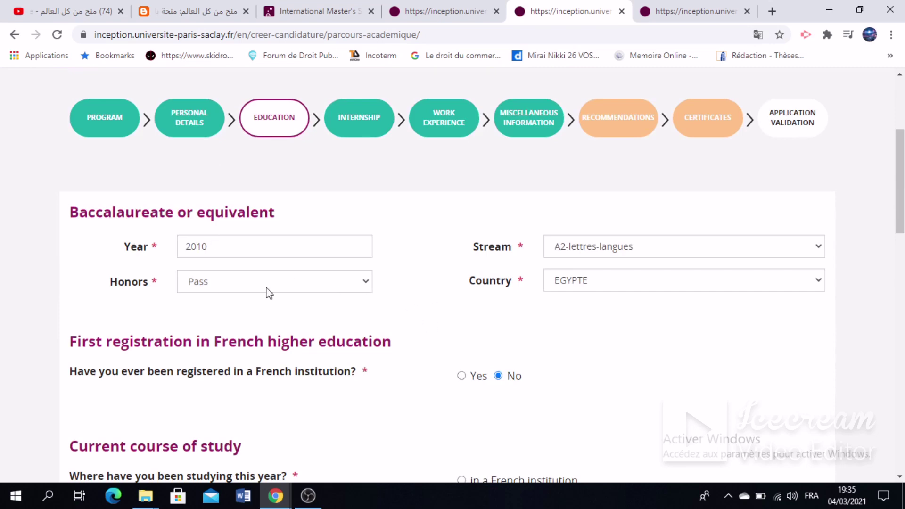
pyautogui.scroll(-3, 372, 288)
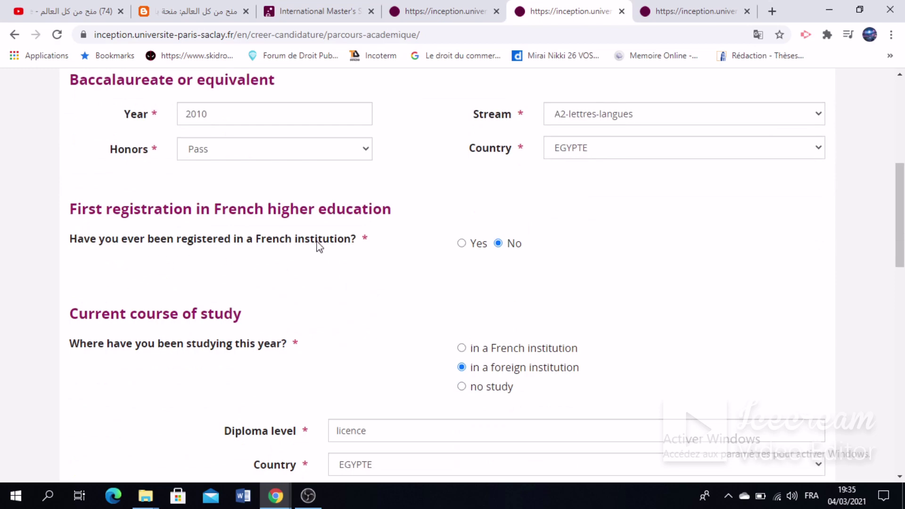
pyautogui.scroll(-3, 366, 317)
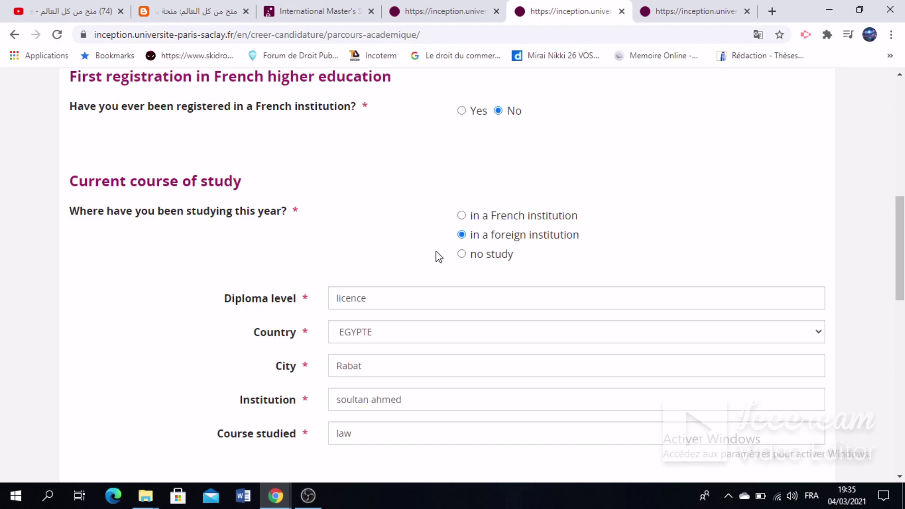
pyautogui.scroll(-2, 405, 259)
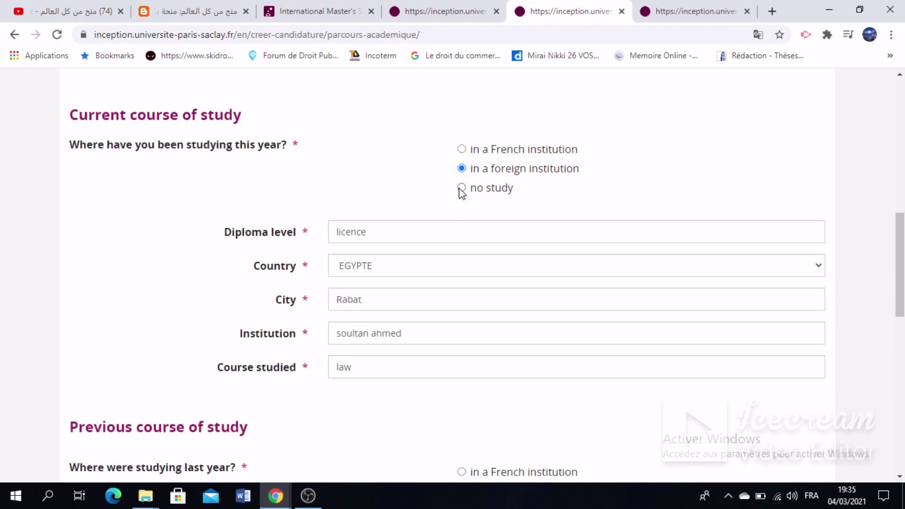
pyautogui.scroll(-4, 390, 204)
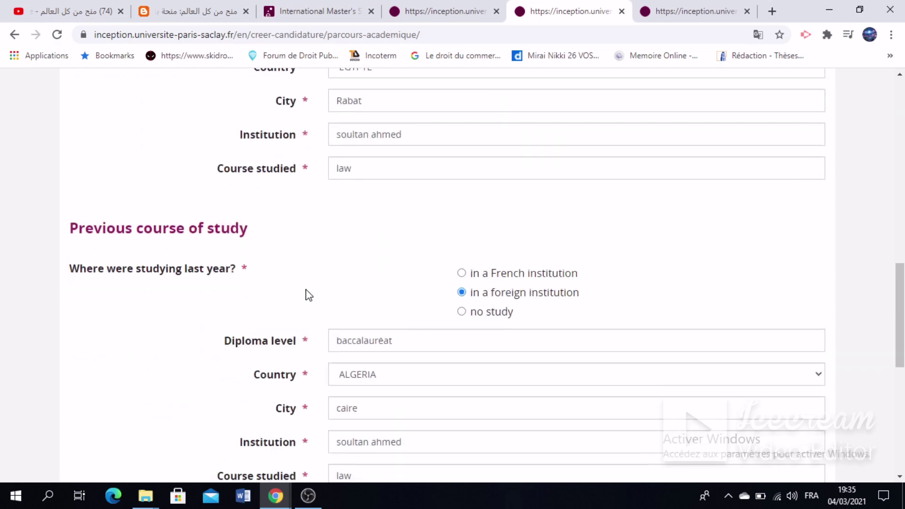
pyautogui.scroll(-3, 331, 273)
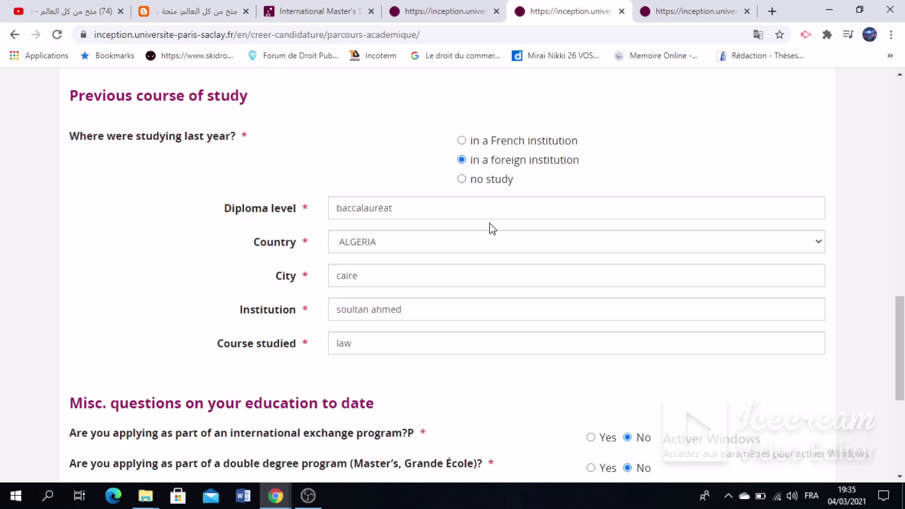
pyautogui.scroll(-4, 489, 228)
pyautogui.scroll(-1, 485, 239)
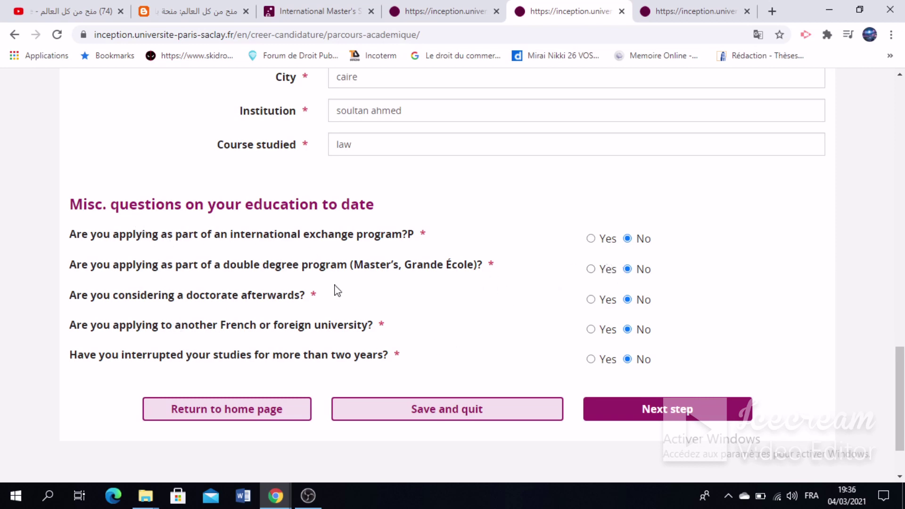
pyautogui.click(656, 419)
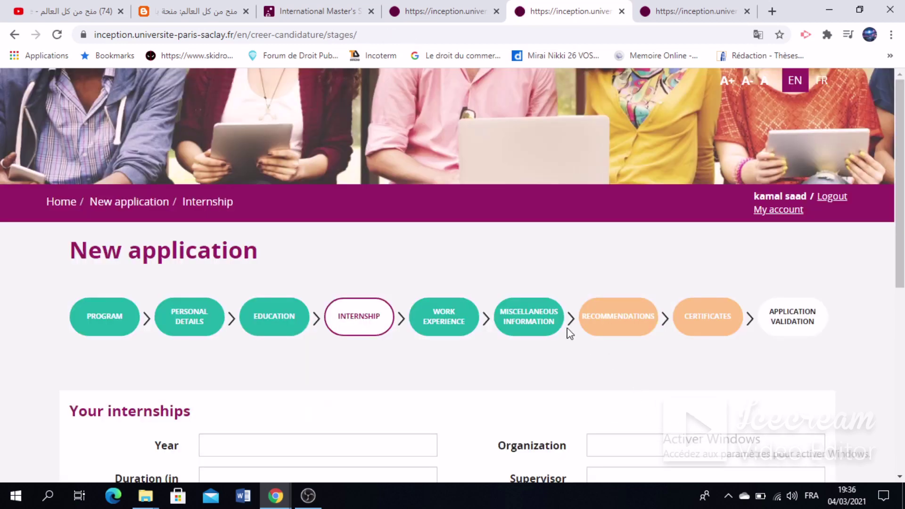
# - Look over the internship form, leave it blank, and continue to the work experience section
pyautogui.scroll(-3, 566, 329)
pyautogui.scroll(-1, 557, 327)
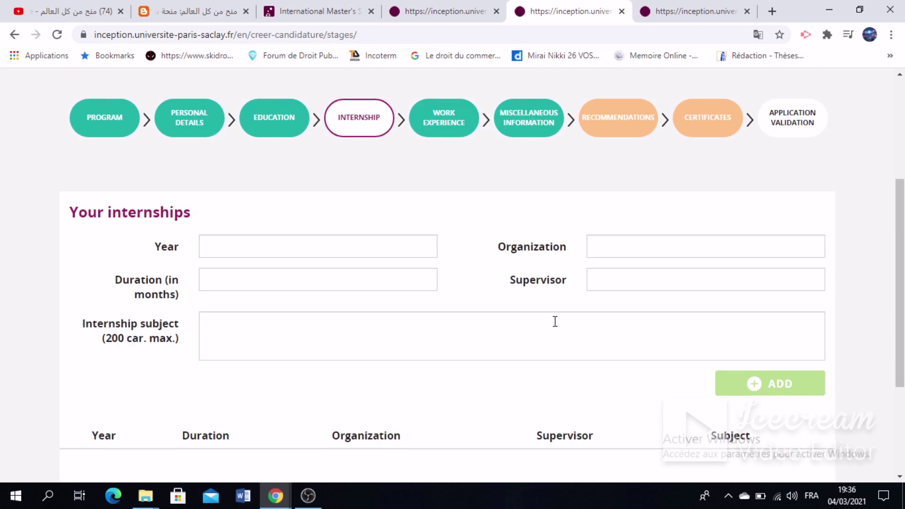
pyautogui.scroll(-3, 566, 311)
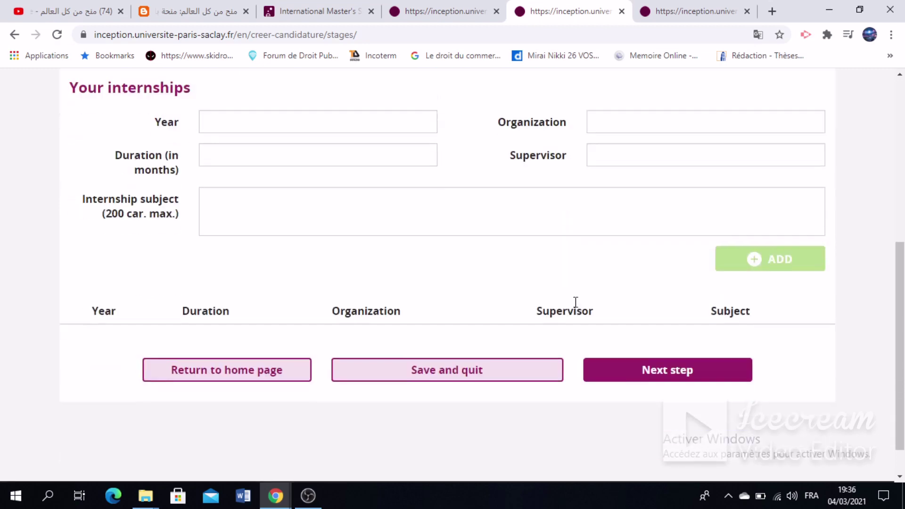
pyautogui.click(644, 370)
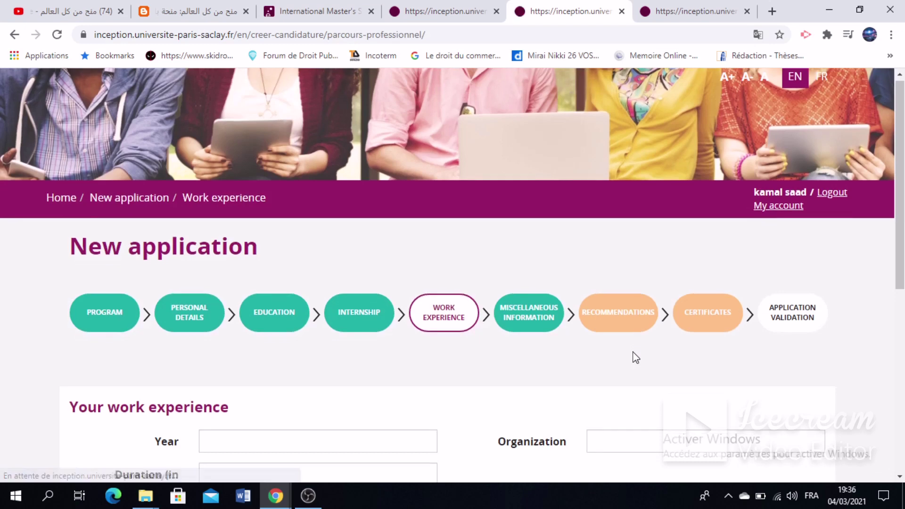
# - Leave the work experience form empty and continue to the miscellaneous information section
pyautogui.scroll(-3, 636, 358)
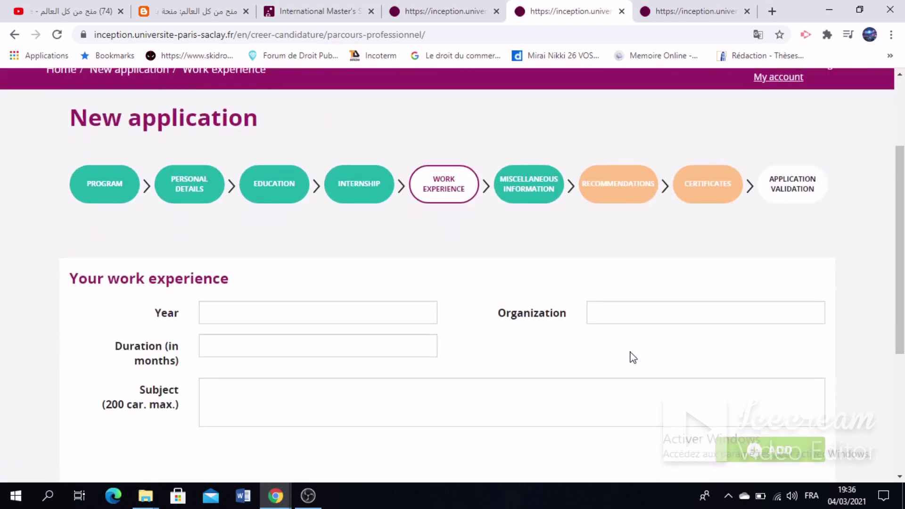
pyautogui.scroll(-2, 528, 334)
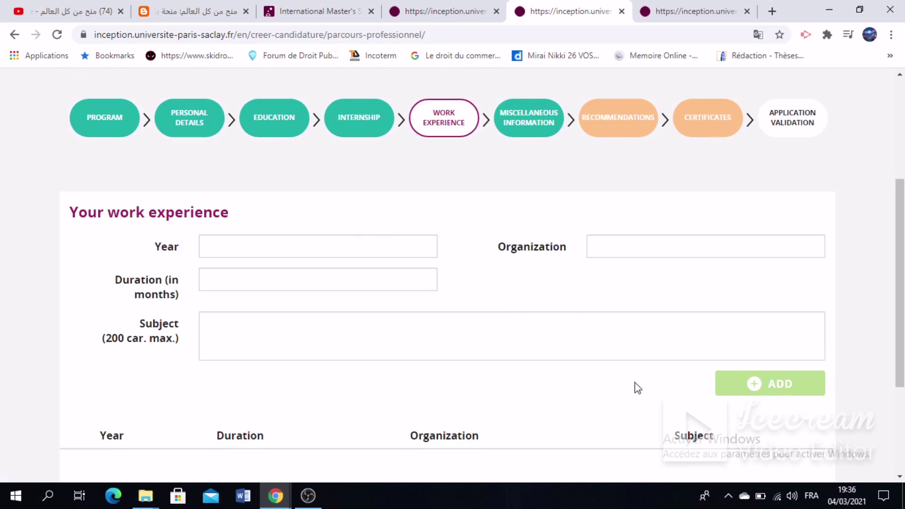
pyautogui.scroll(-3, 638, 388)
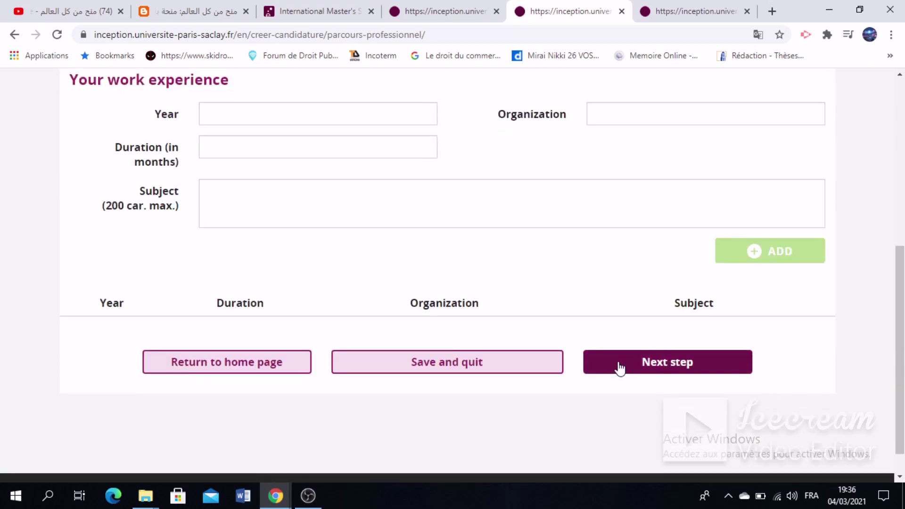
pyautogui.click(619, 367)
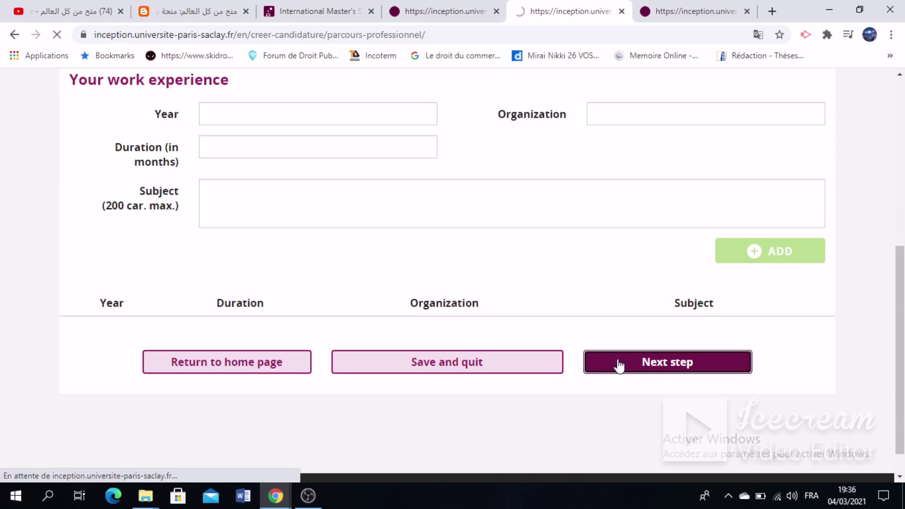
# - Set both Native tongue 1 and Native tongue 2 to Other in the Languages section
pyautogui.scroll(-5, 619, 366)
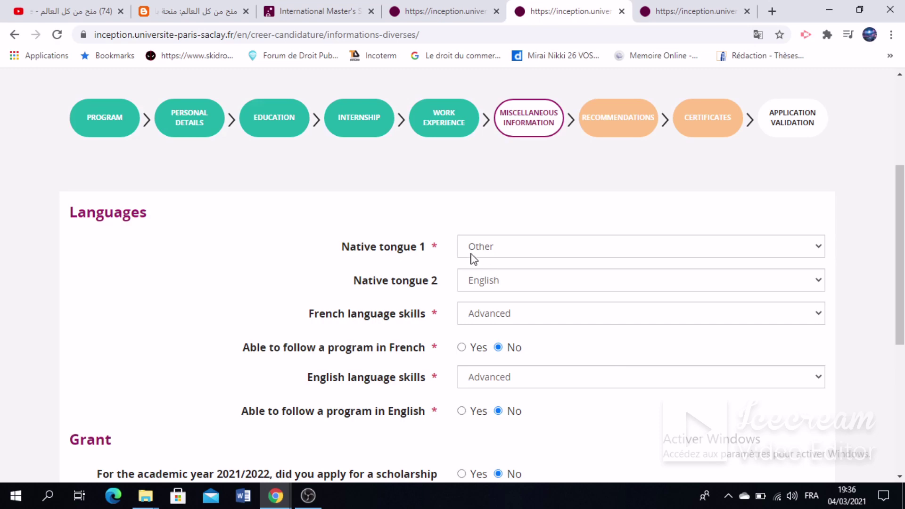
pyautogui.click(503, 254)
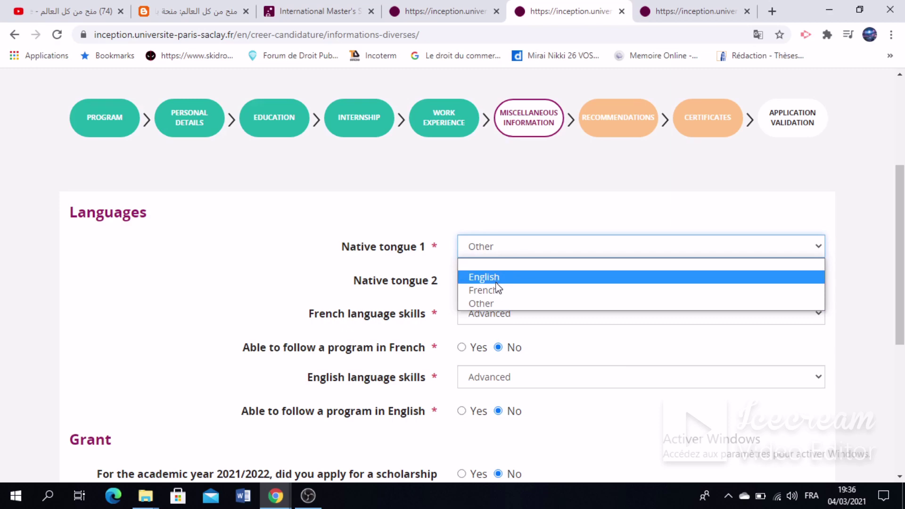
pyautogui.click(501, 302)
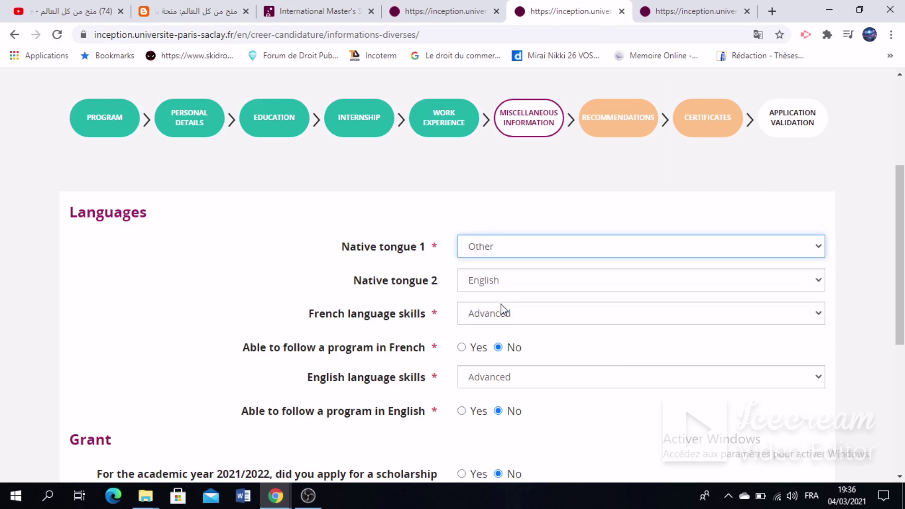
pyautogui.scroll(-1, 424, 298)
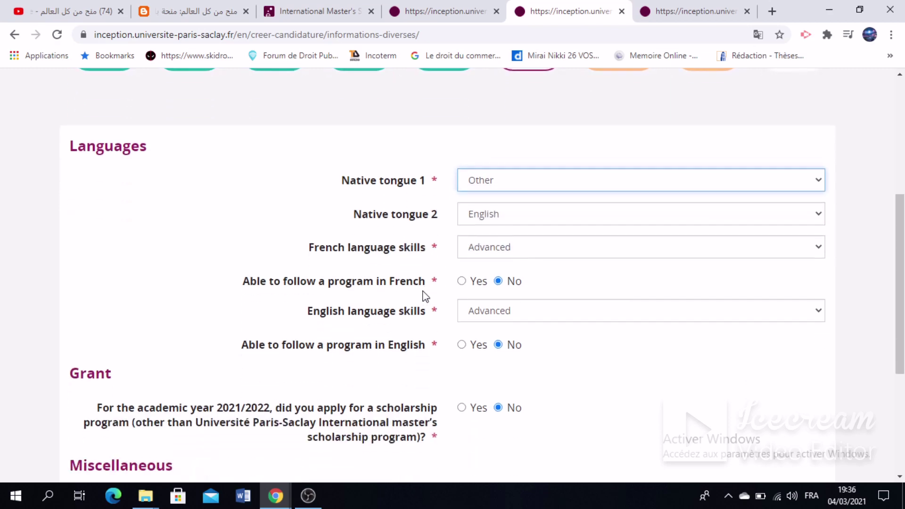
pyautogui.click(497, 215)
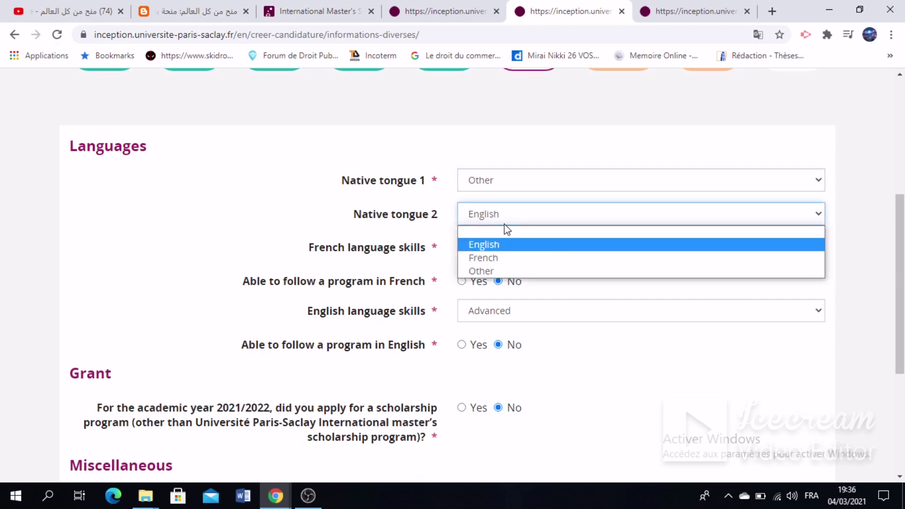
pyautogui.click(505, 271)
# - Examine the available levels for French language skills without changing the selection
pyautogui.scroll(-1, 391, 259)
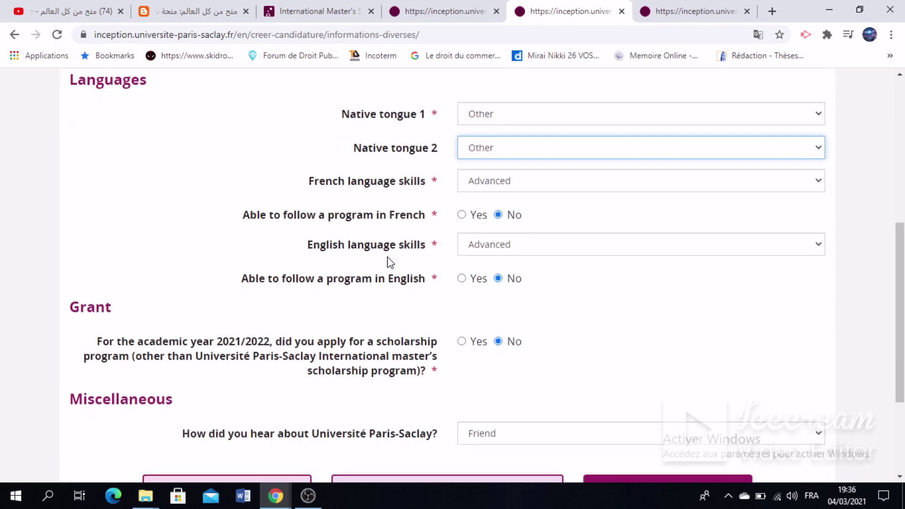
pyautogui.click(497, 186)
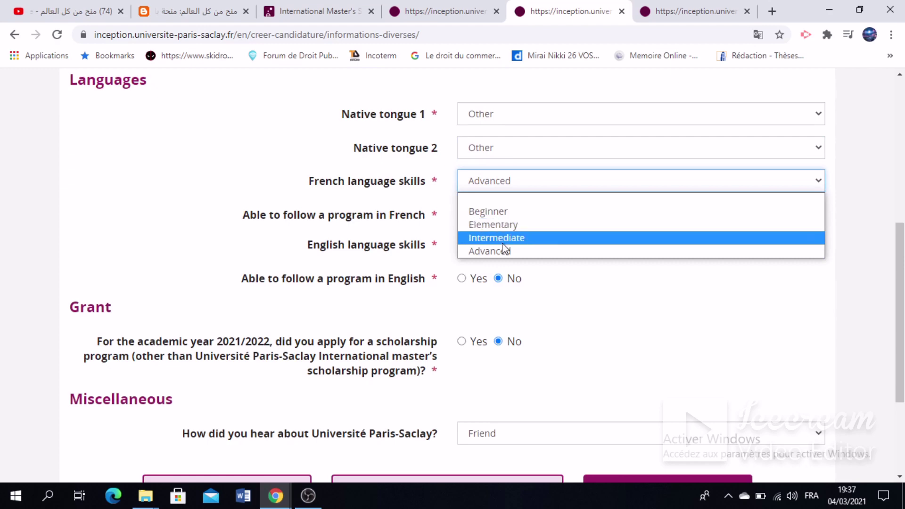
pyautogui.click(450, 211)
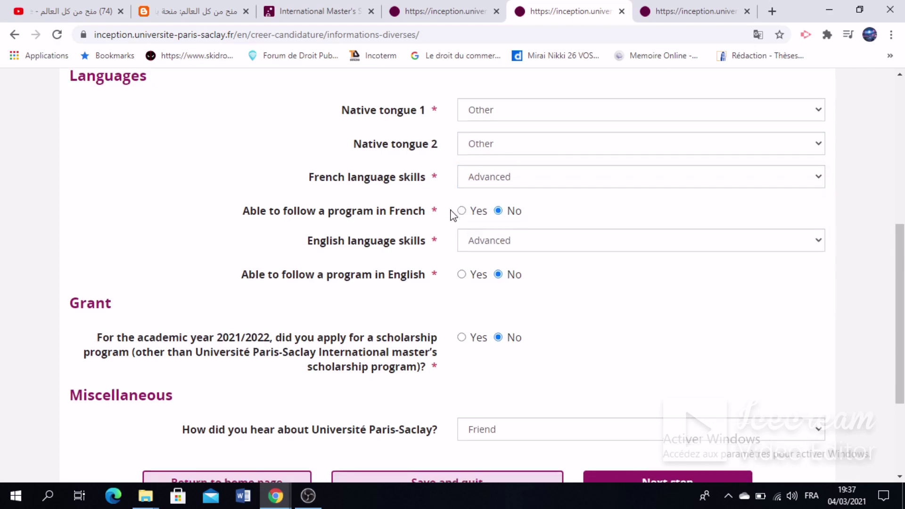
# - Answer No to the 2021/2022 scholarship question, choose Friend as the source of information, and continue to the recommendations despite the data warning
pyautogui.scroll(-2, 452, 215)
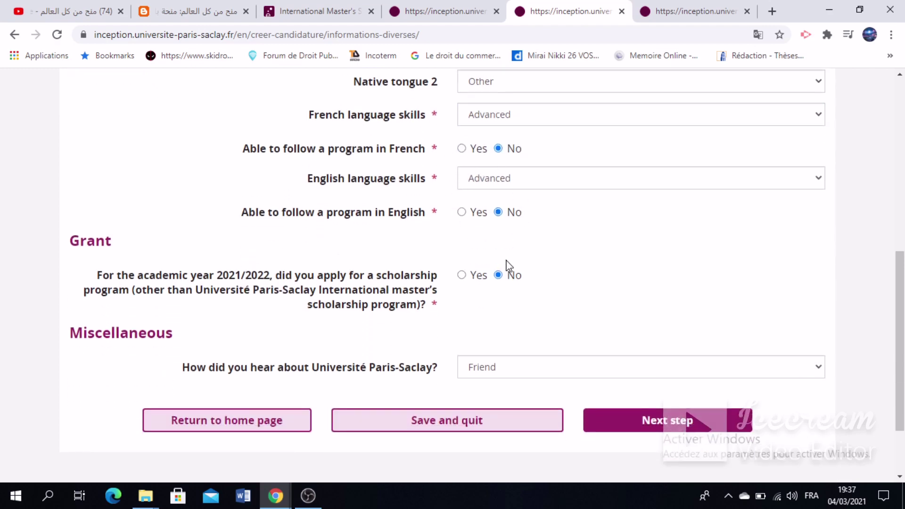
pyautogui.scroll(-2, 403, 218)
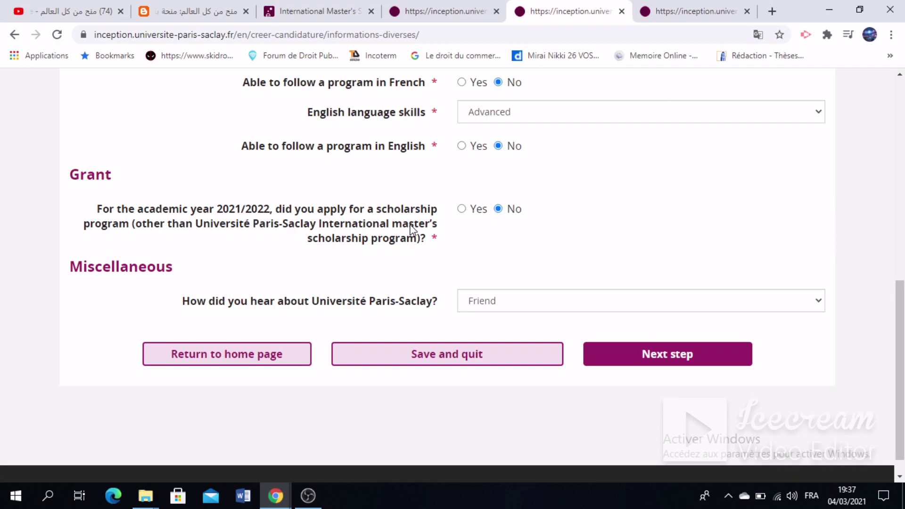
pyautogui.click(498, 209)
pyautogui.scroll(-1, 429, 215)
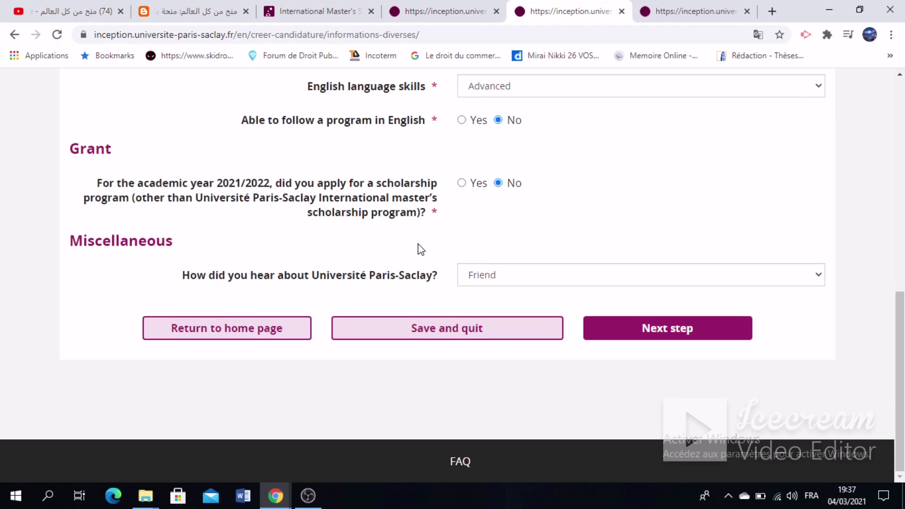
pyautogui.click(490, 288)
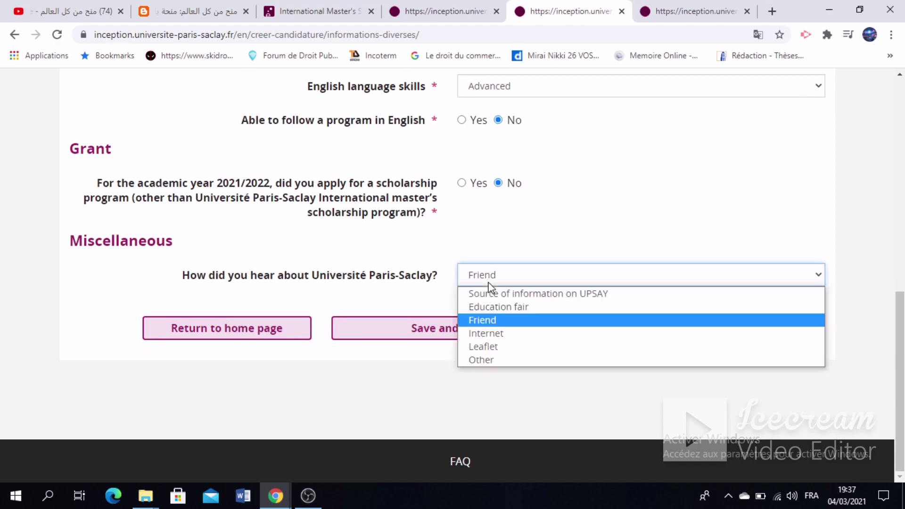
pyautogui.click(502, 323)
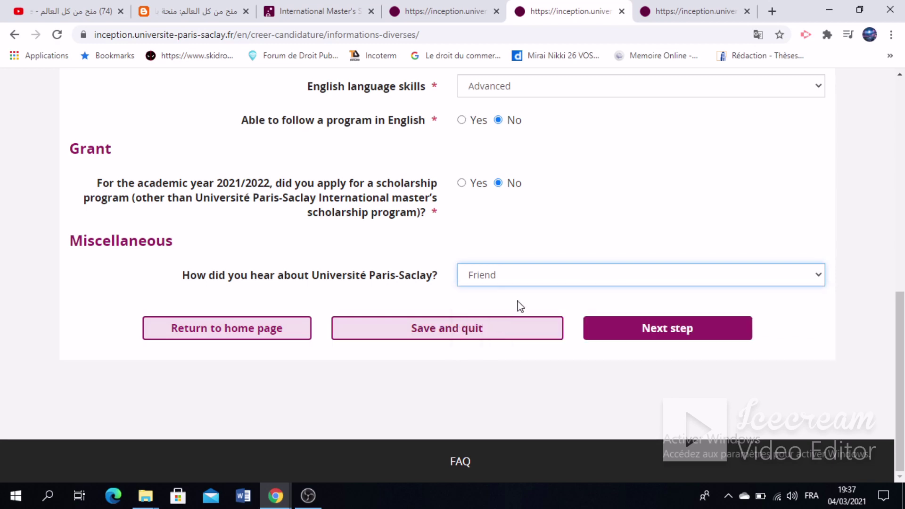
pyautogui.click(649, 329)
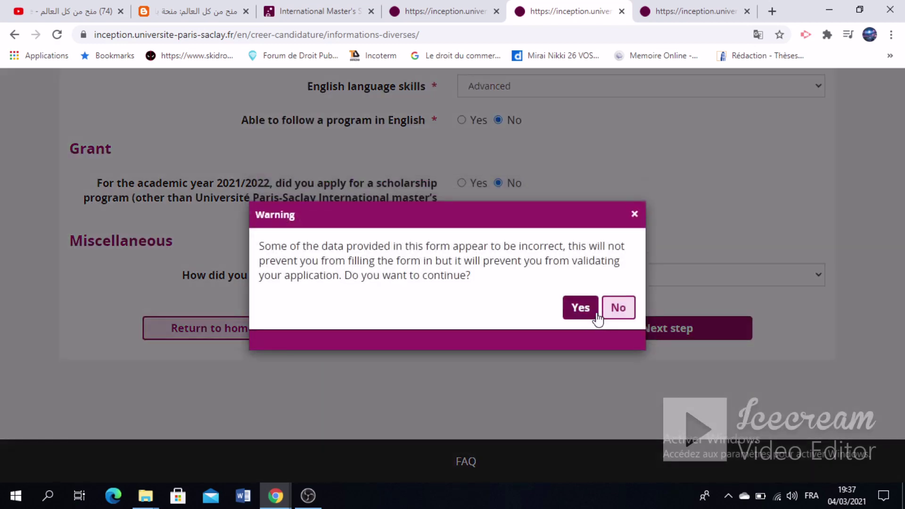
pyautogui.click(580, 308)
# - Review the prefilled contact details of the first and second referees, and continue to the certificates section
pyautogui.scroll(-3, 455, 249)
pyautogui.scroll(1, 451, 251)
pyautogui.scroll(3, 452, 250)
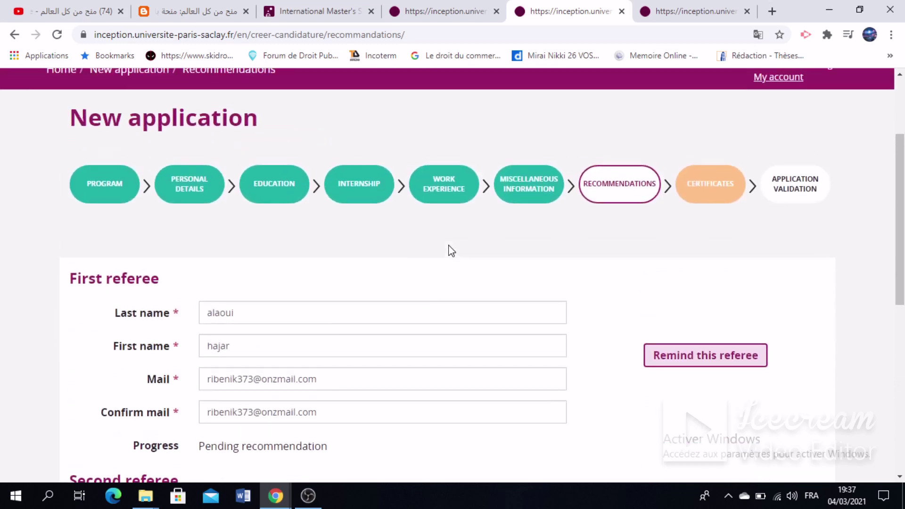
pyautogui.scroll(-2, 452, 251)
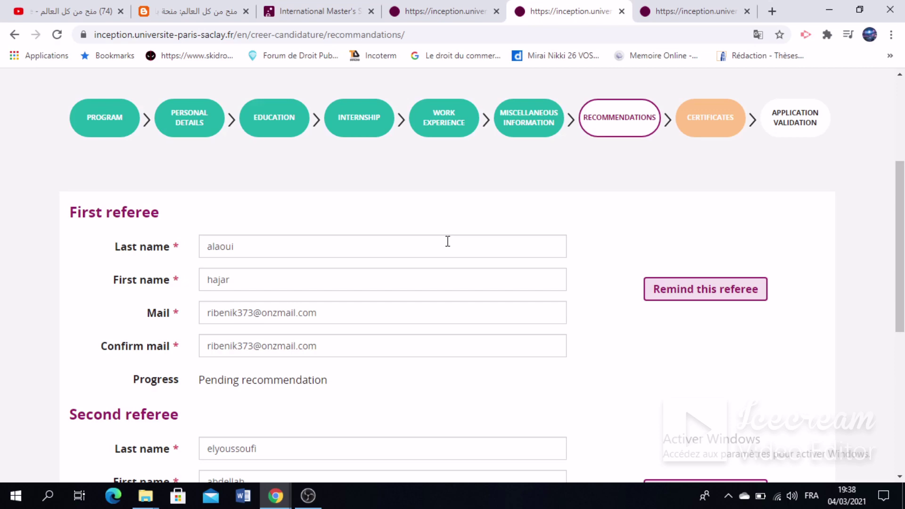
pyautogui.scroll(-3, 448, 241)
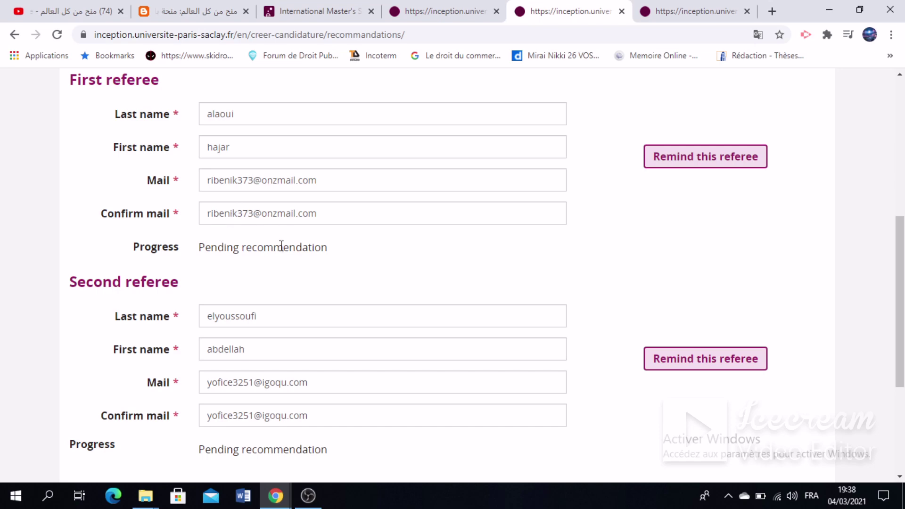
pyautogui.scroll(-3, 279, 250)
pyautogui.scroll(-2, 263, 270)
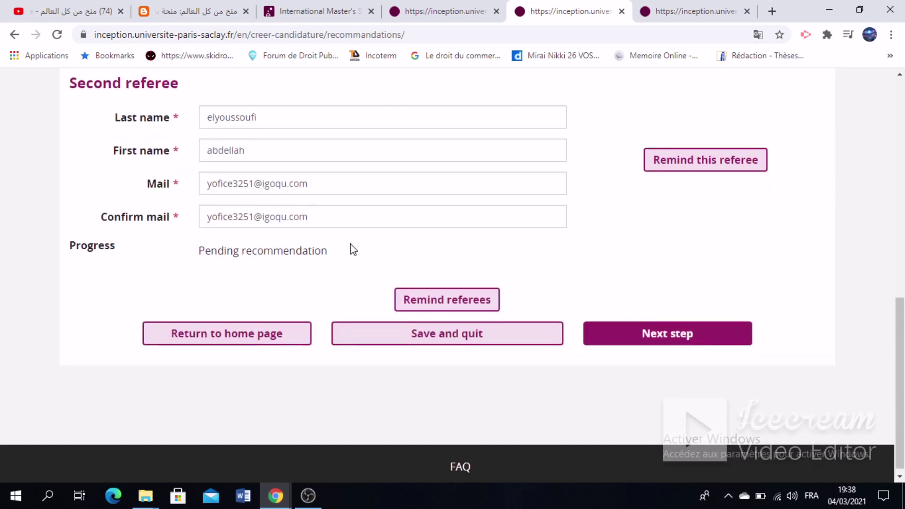
pyautogui.click(678, 344)
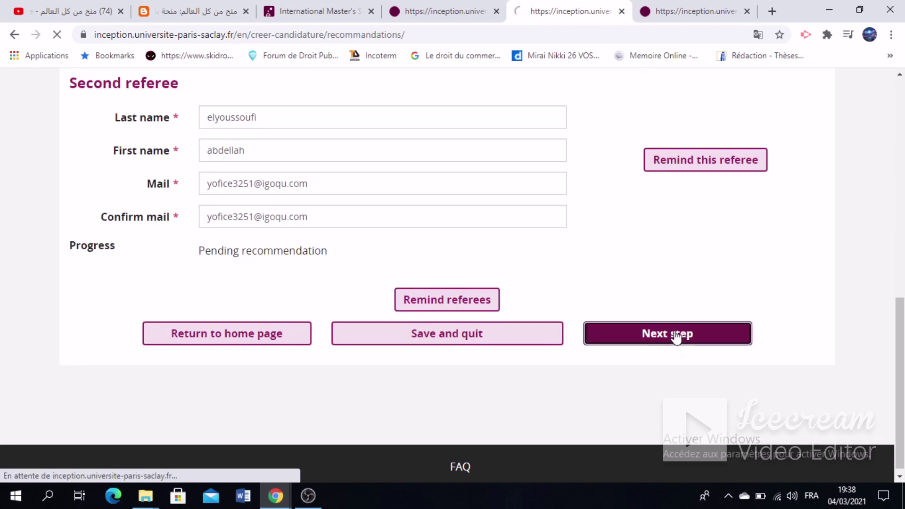
# - Examine the required and recommended certificates, and open the file selection for the transcripts without uploading a file
pyautogui.scroll(-5, 669, 320)
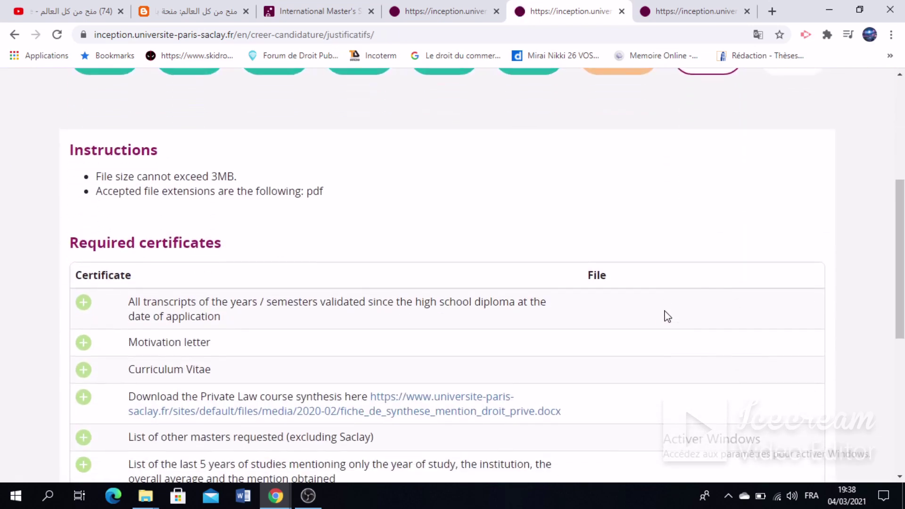
pyautogui.scroll(-1, 404, 285)
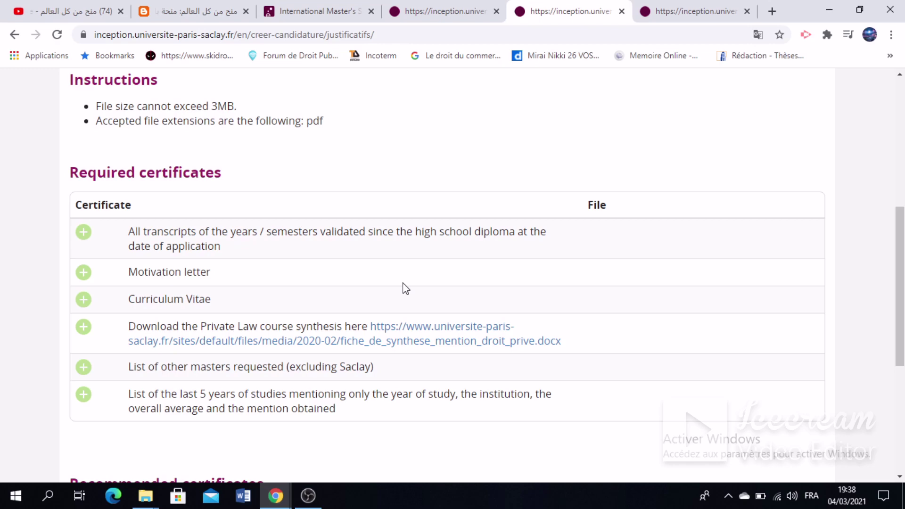
pyautogui.scroll(-3, 403, 291)
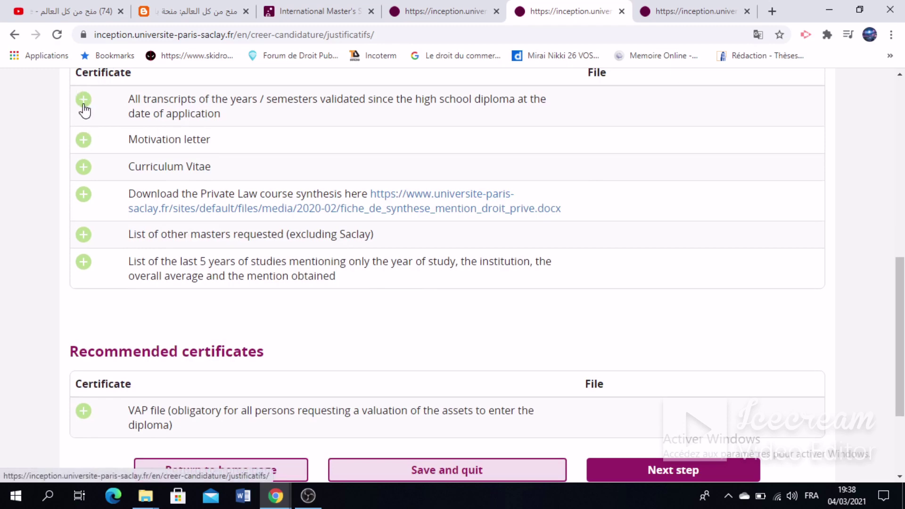
pyautogui.click(85, 114)
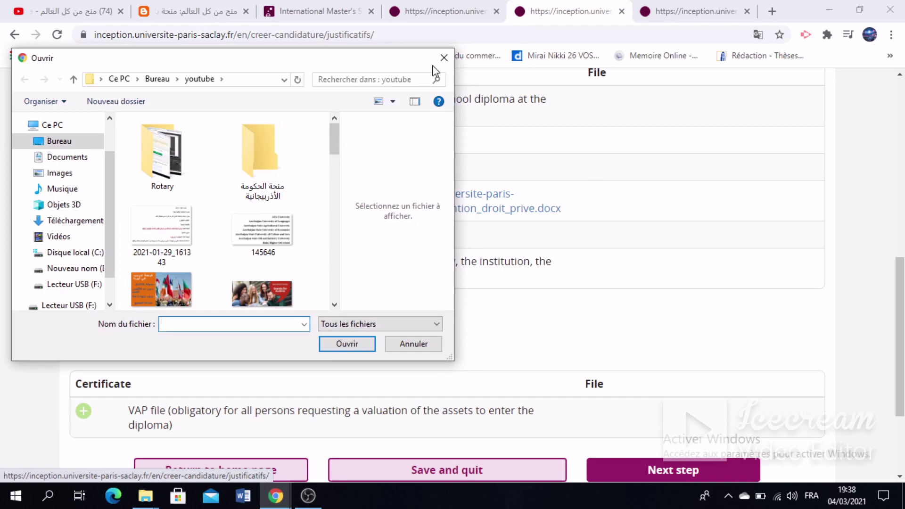
pyautogui.click(446, 55)
# - Continue from the certificates to the application validation section despite the data warning, and view the final submission options
pyautogui.scroll(-3, 307, 285)
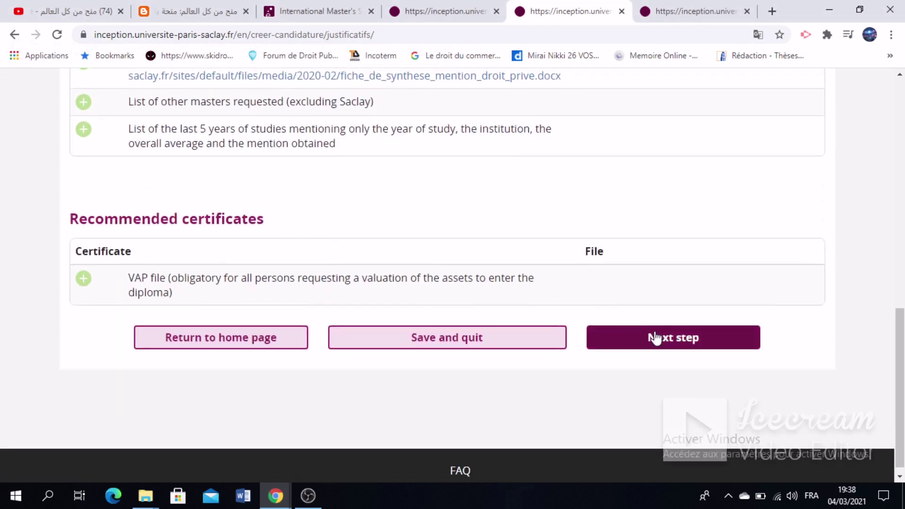
pyautogui.click(644, 349)
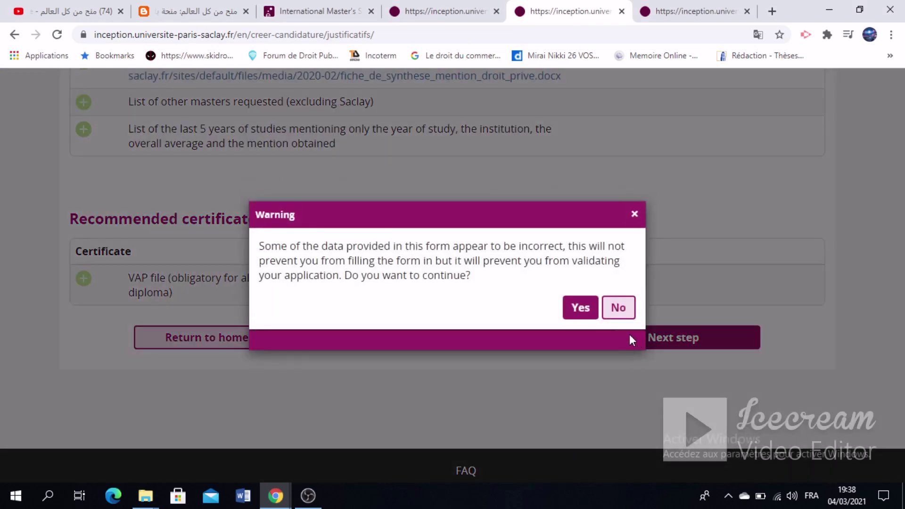
pyautogui.click(583, 309)
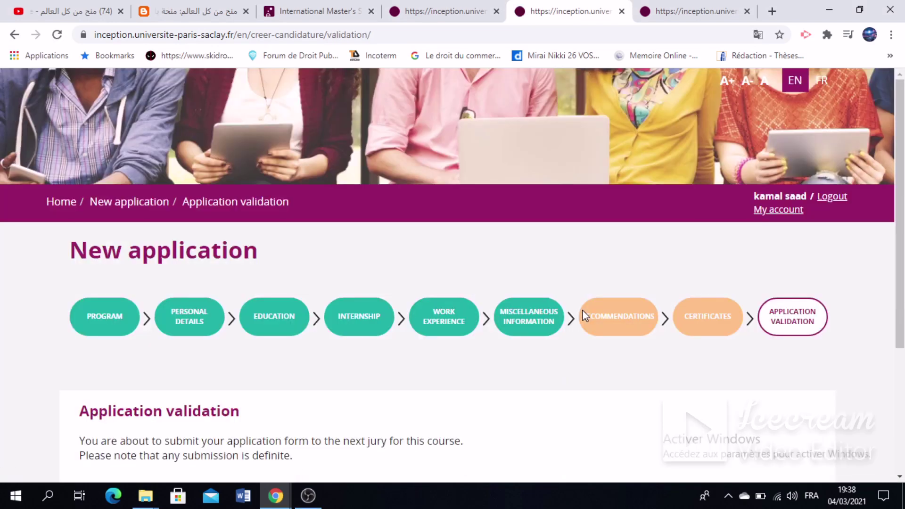
pyautogui.scroll(-4, 585, 313)
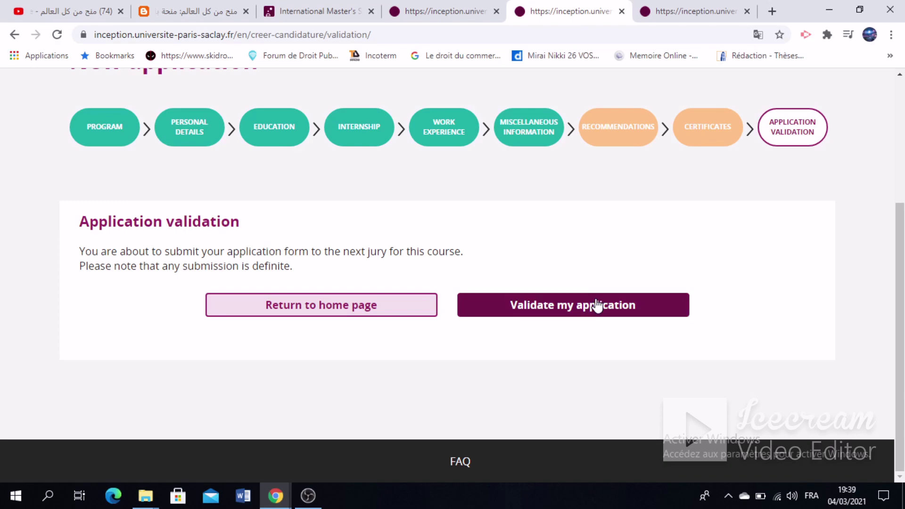
# - Switch to the scholarship channel on YouTube and look through its uploaded videos
pyautogui.click(66, 11)
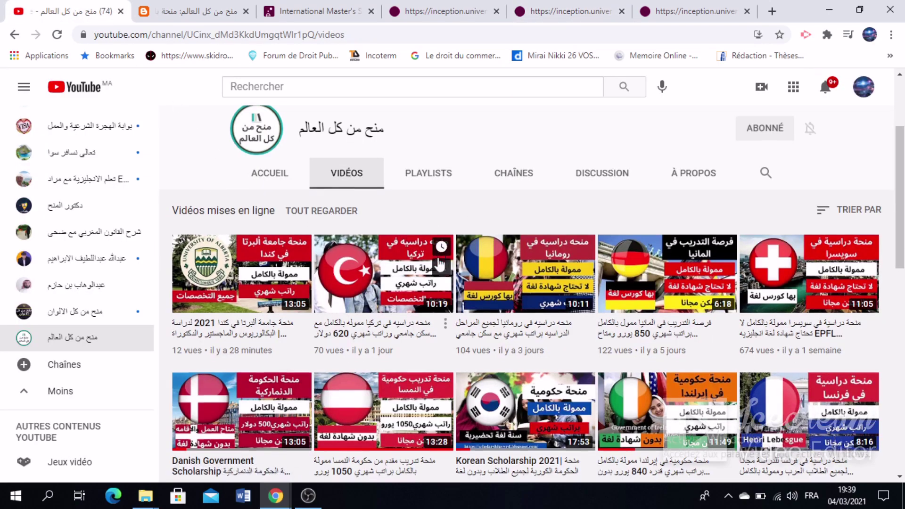
pyautogui.scroll(-9, 439, 265)
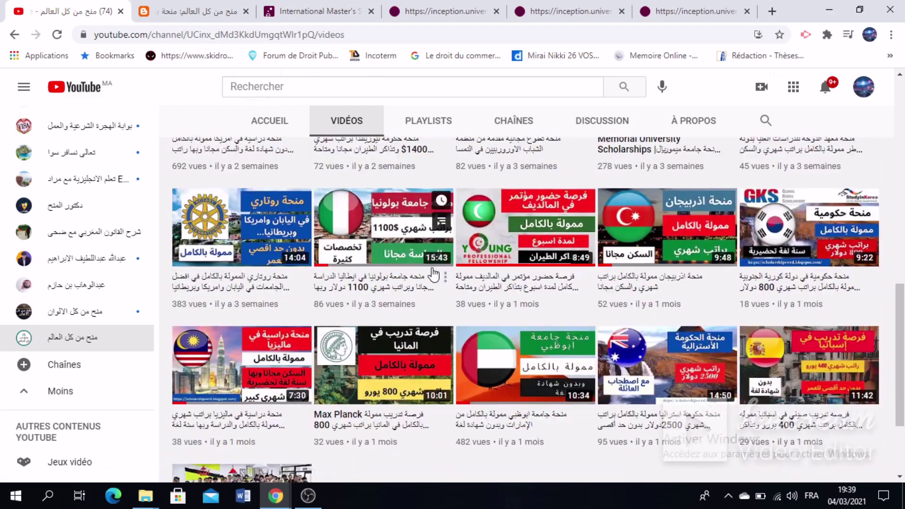
pyautogui.scroll(-2, 440, 283)
pyautogui.scroll(5, 445, 301)
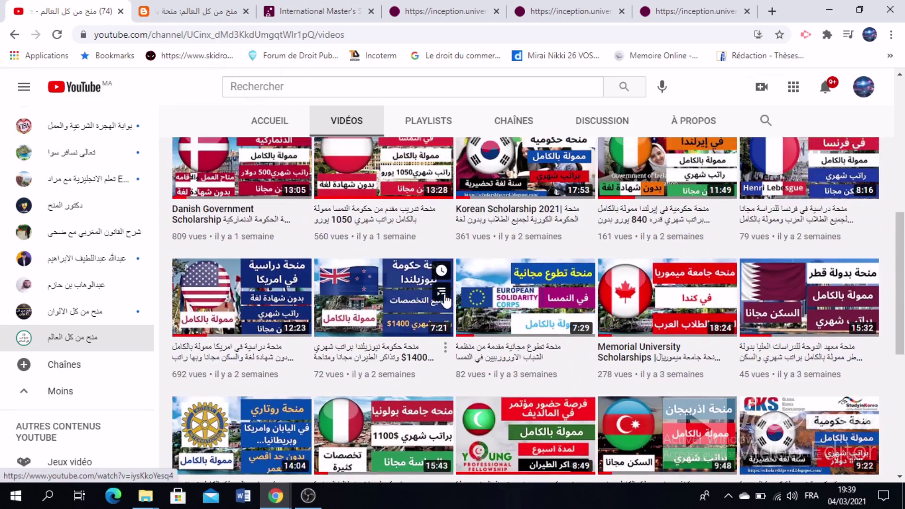
pyautogui.scroll(5, 445, 302)
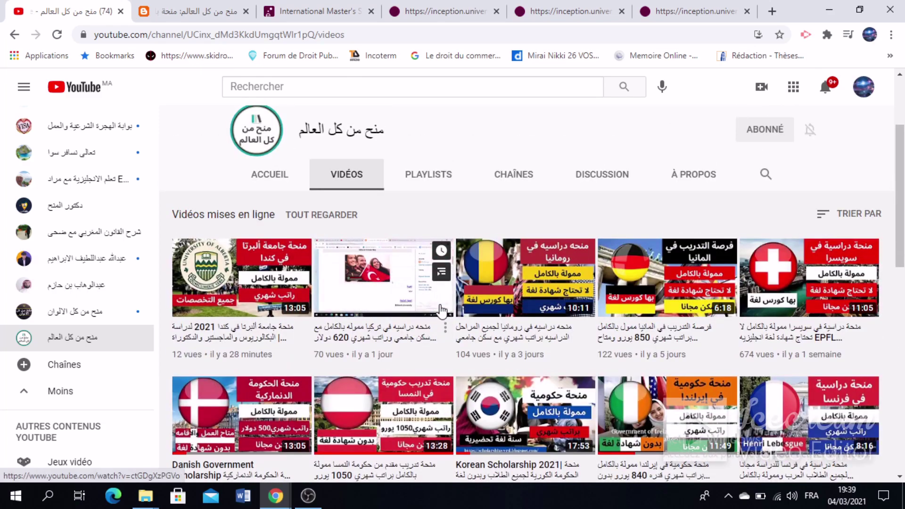
pyautogui.scroll(-2, 438, 305)
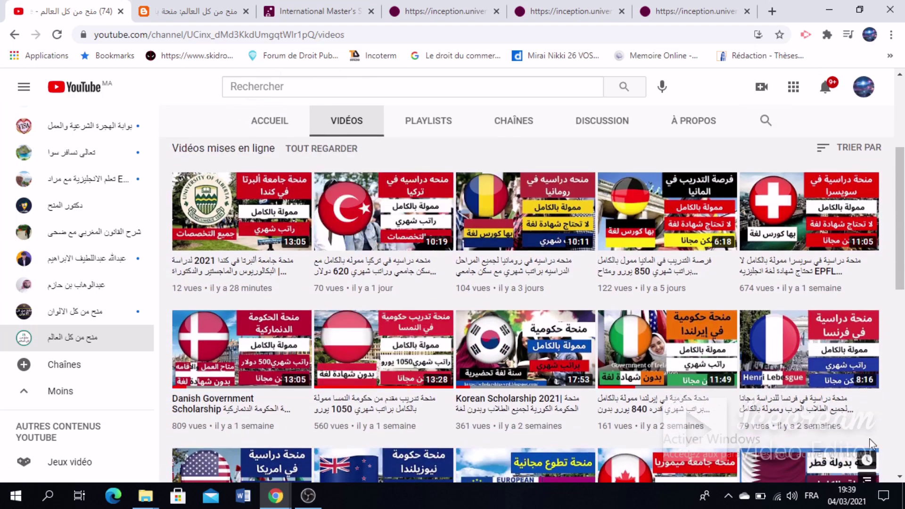
# - Switch to the University of Paris-Saclay Scholarship blog post and look back through its sections up to the title
pyautogui.click(183, 7)
pyautogui.scroll(10, 323, 227)
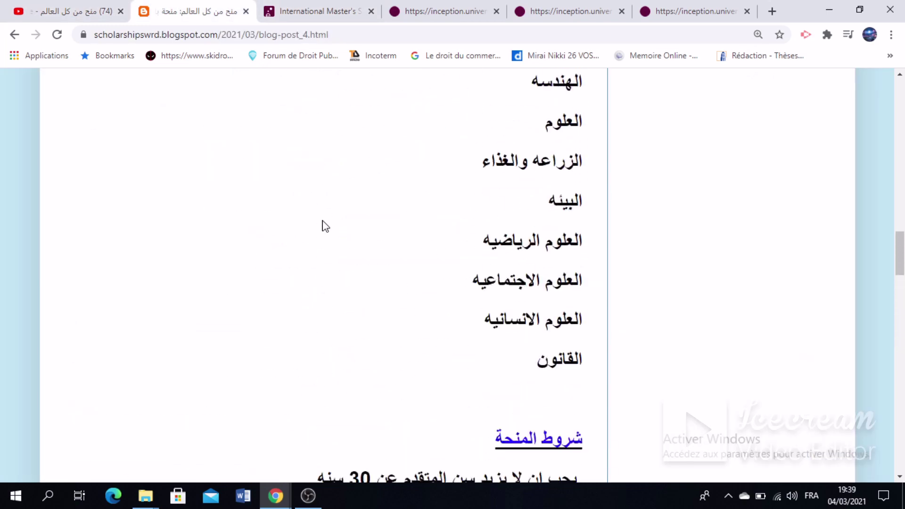
pyautogui.scroll(10, 325, 232)
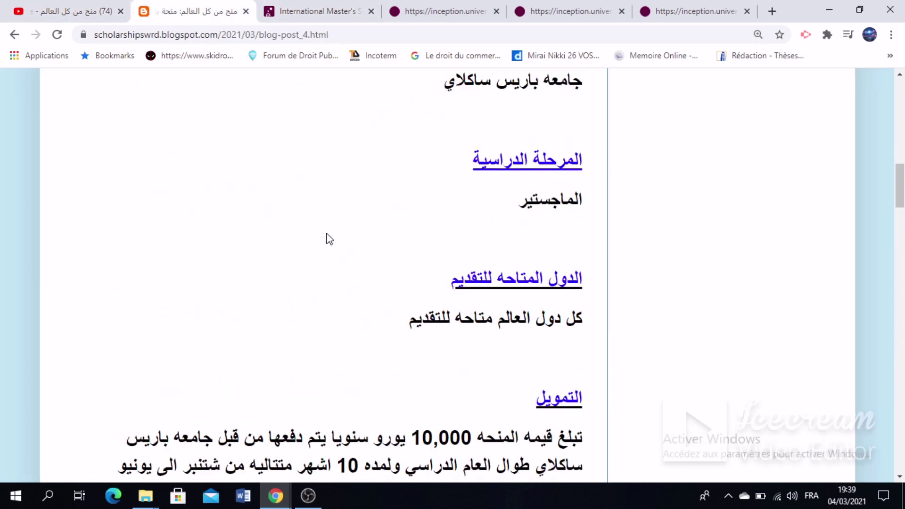
pyautogui.scroll(10, 330, 240)
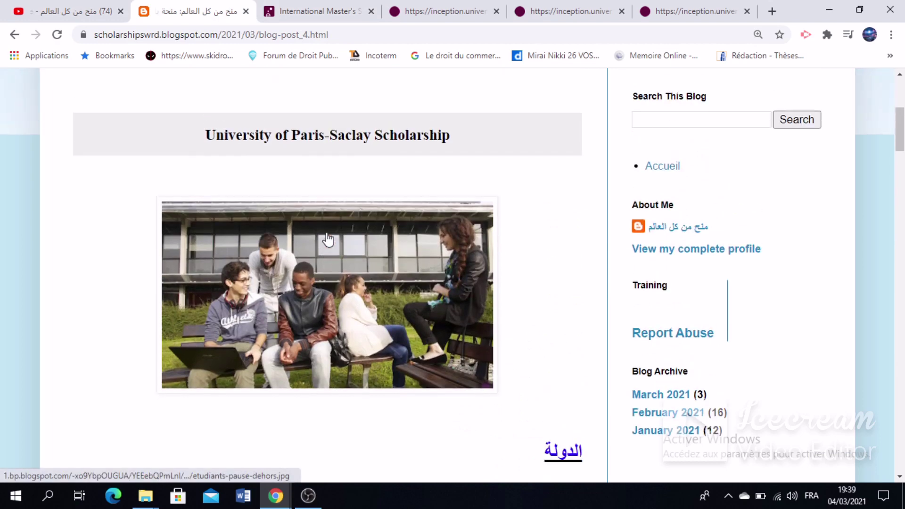